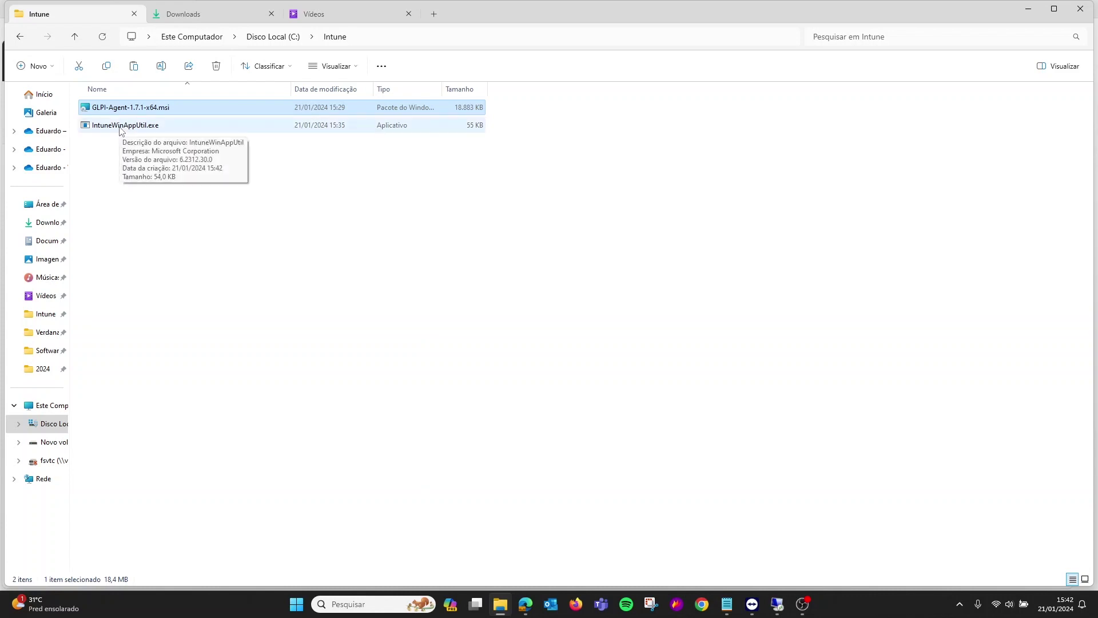
# Run IntuneWinAppUtil.exe from the Intune folder and set the source folder to C:\Intune.
pyautogui.click(223, 248)
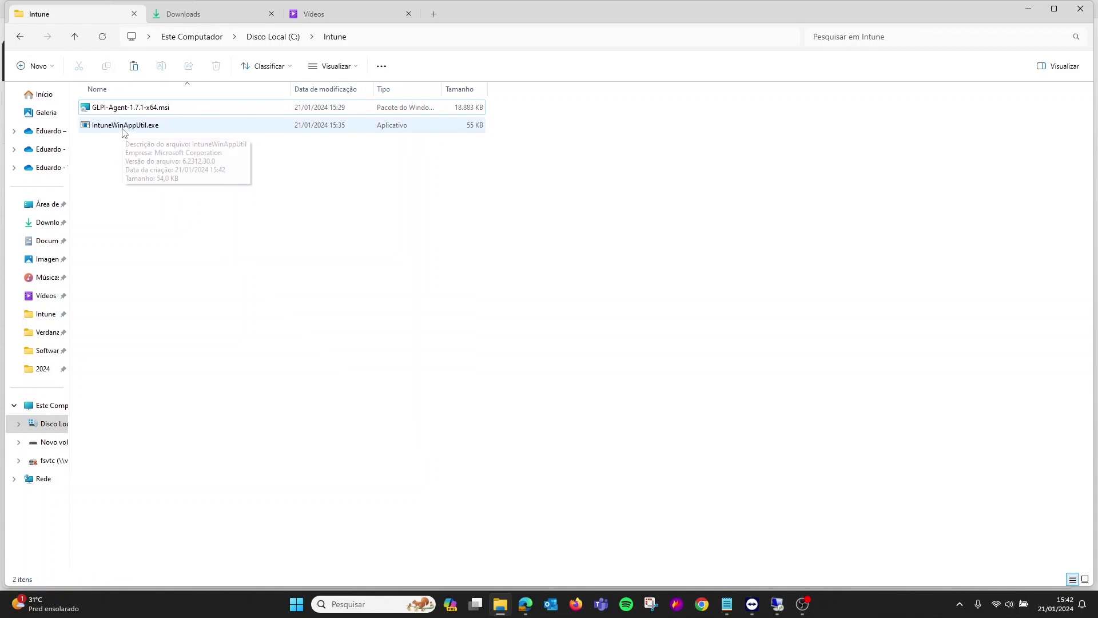
pyautogui.doubleClick(125, 132)
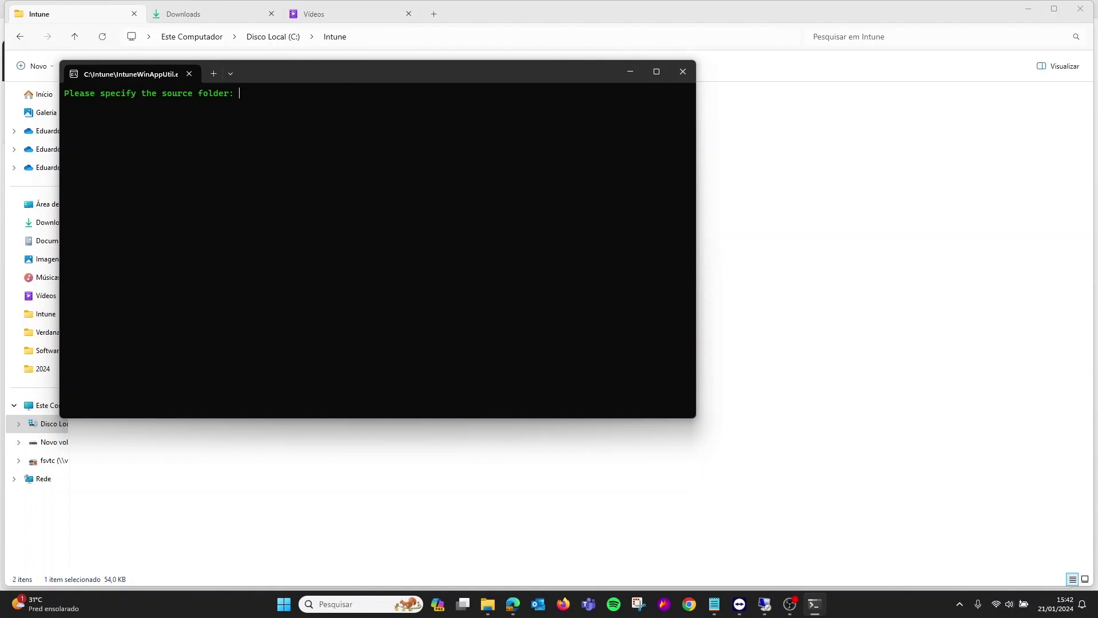
pyautogui.click(714, 604)
pyautogui.click(242, 93)
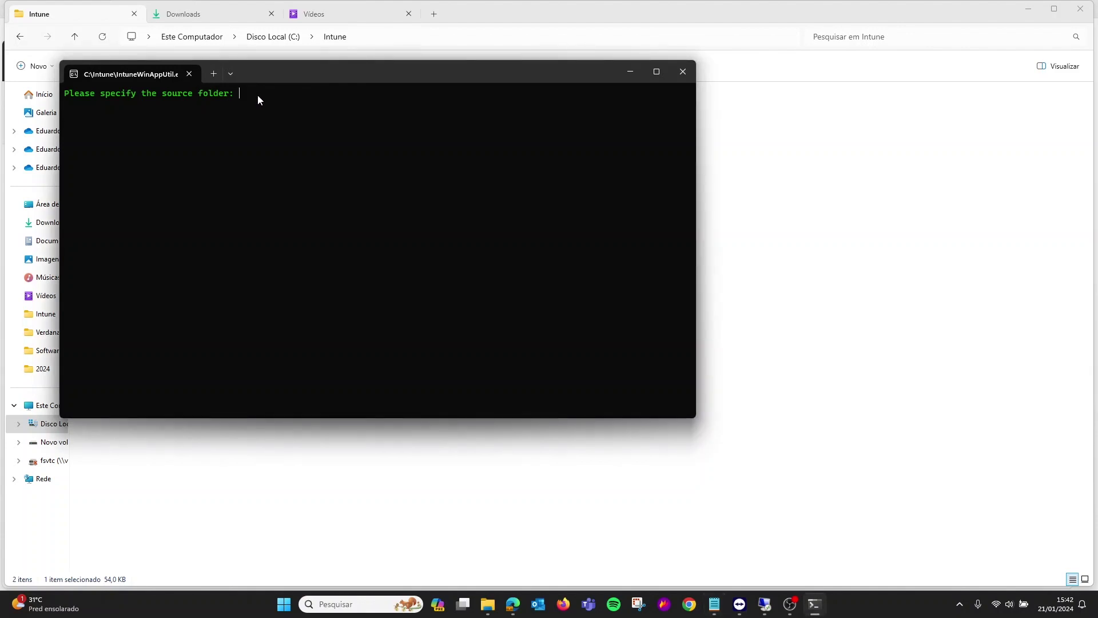
pyautogui.write('C:\\Intune')
pyautogui.press('Return')
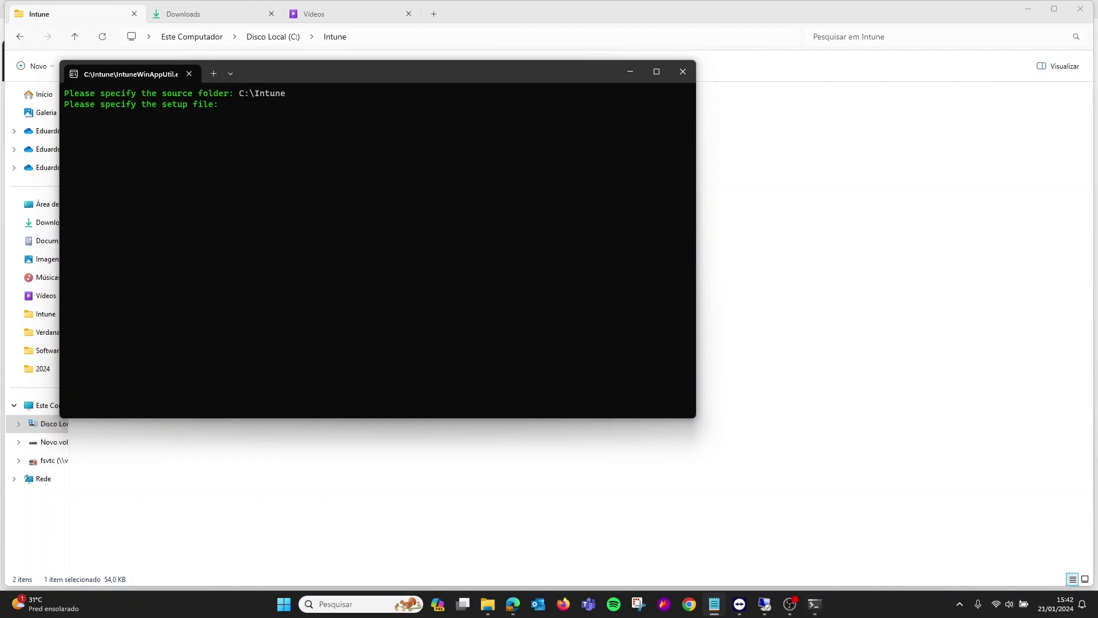
# Specify GLPI-Agent-1.7.1-x64.msi as the setup file to package.
pyautogui.click(244, 105)
pyautogui.write('GLPI-Agent-1.7.1-x64.msi')
pyautogui.press('Return')
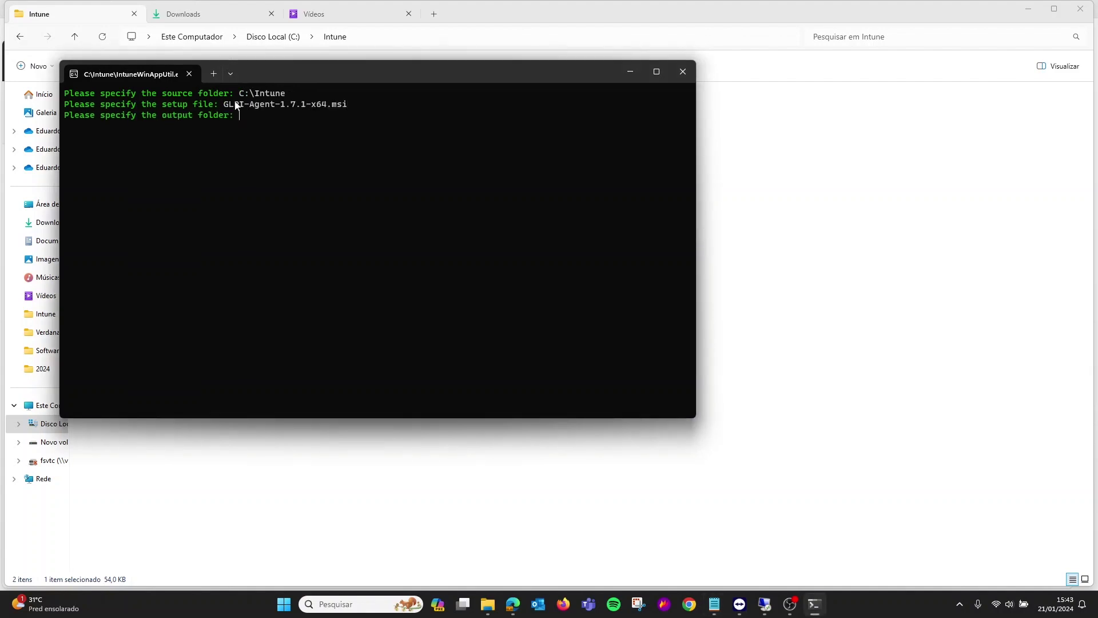
# Set the output folder to C:\Intune, decline the catalog folder, and select the resulting GLPI-Agent-1.7.1-x64.intunewin file.
pyautogui.hotkey('alt', 'Tab')
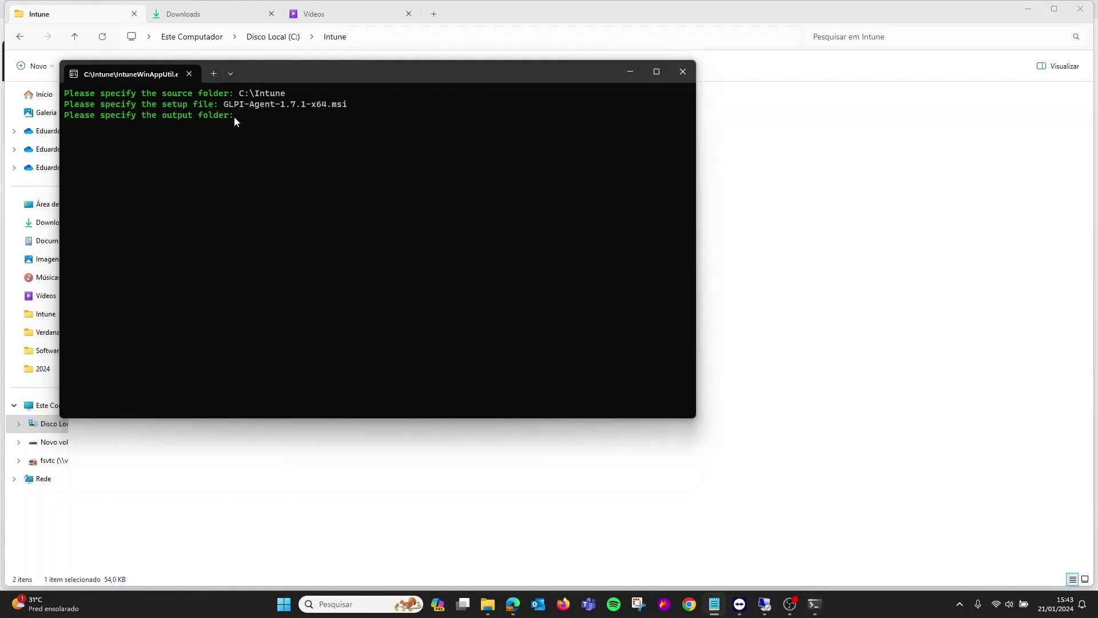
pyautogui.click(248, 117)
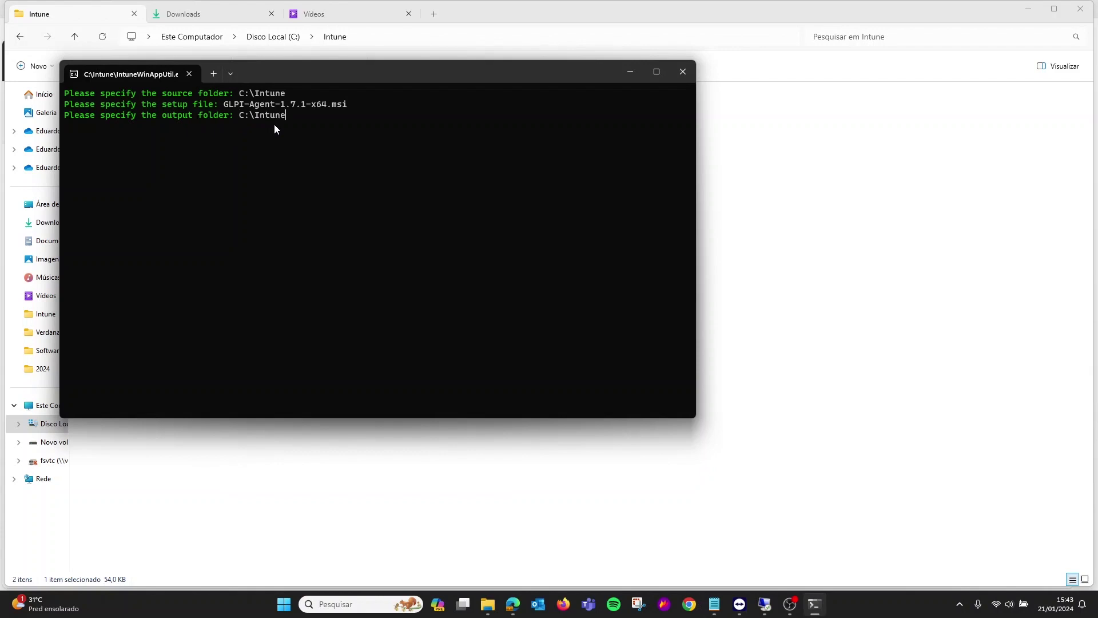
pyautogui.press('Return')
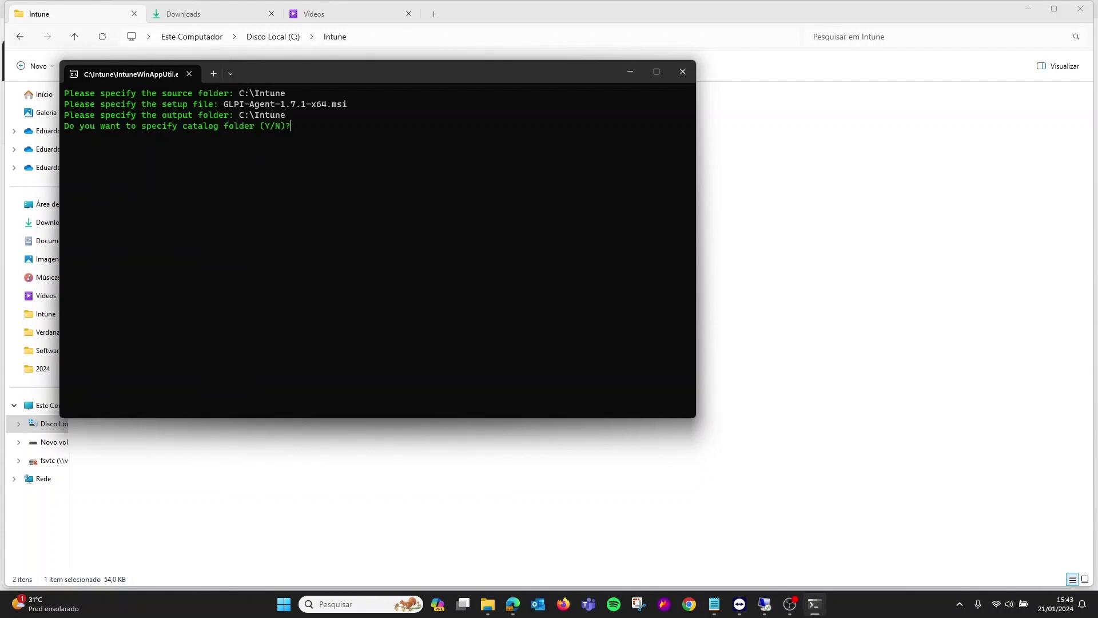
pyautogui.write('n')
pyautogui.press('Return')
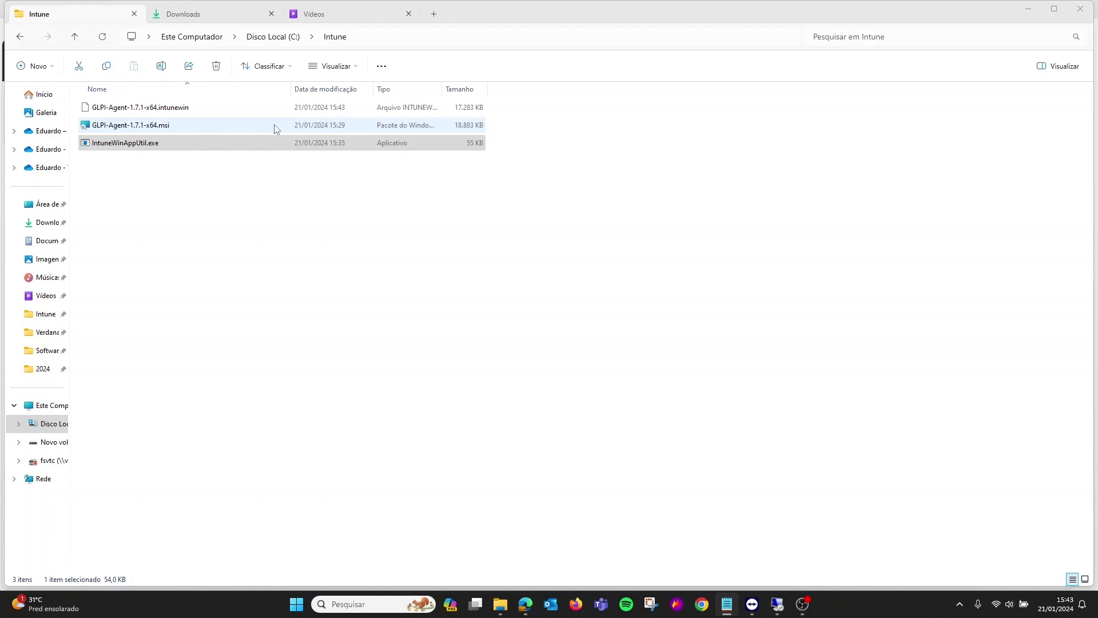
pyautogui.click(195, 109)
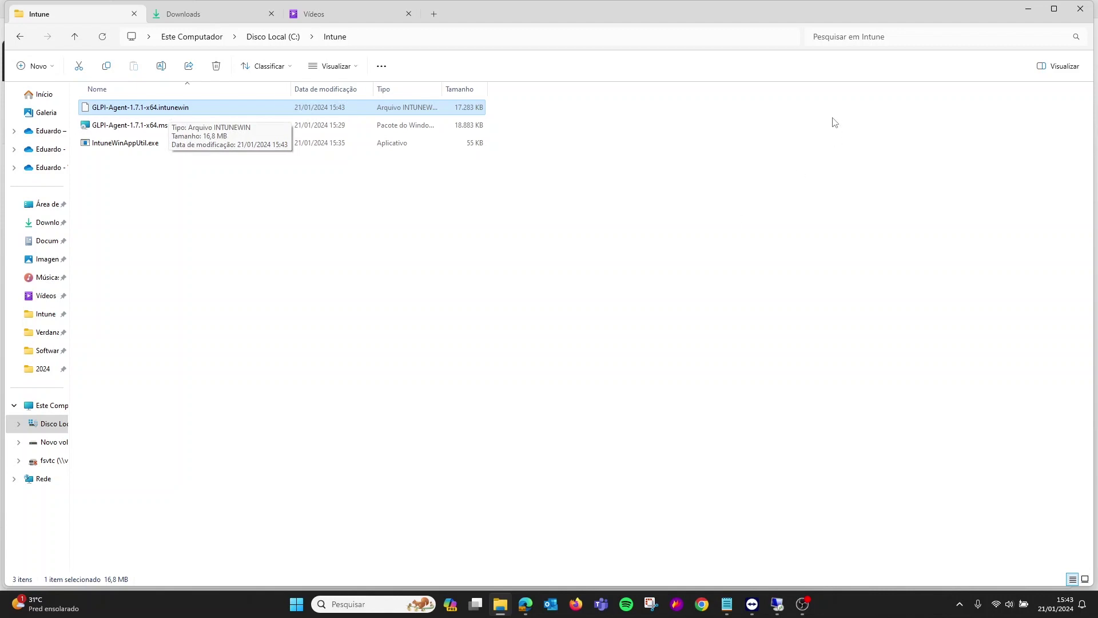
# Switch to Microsoft Edge and review the Microsoft 365 admin center home page and the licences that include Microsoft Intune Plano 1.
pyautogui.click(532, 602)
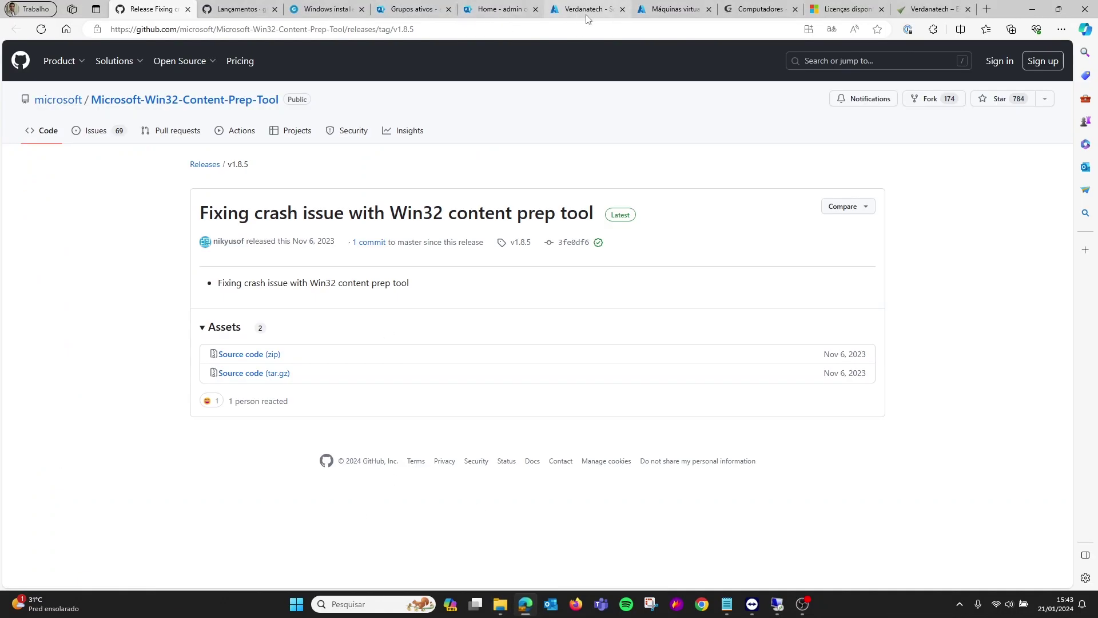
pyautogui.click(488, 9)
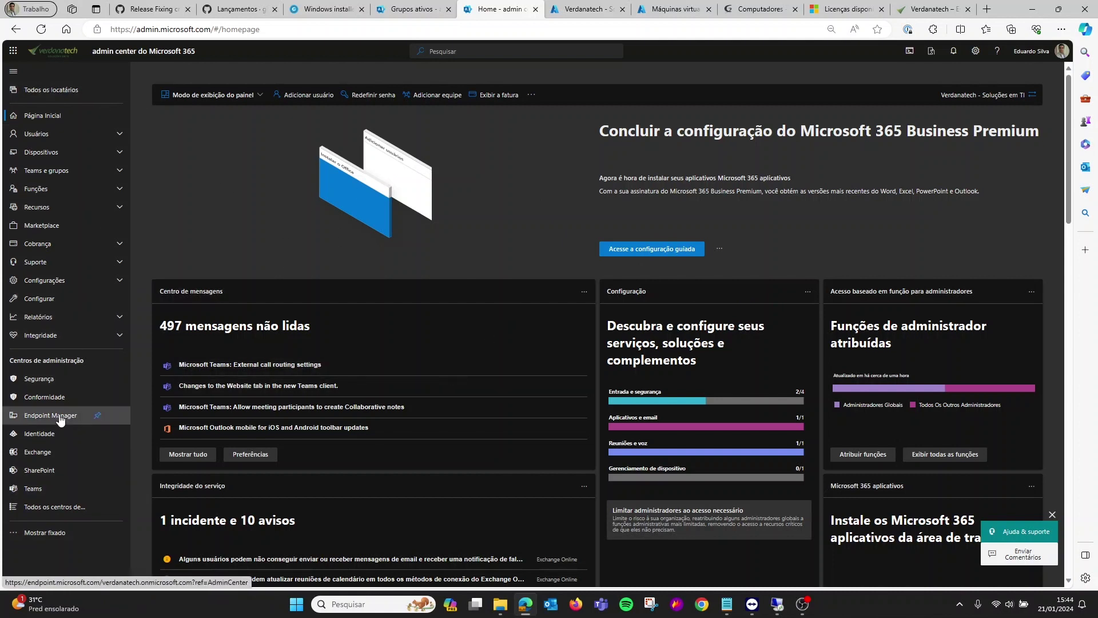
pyautogui.click(823, 12)
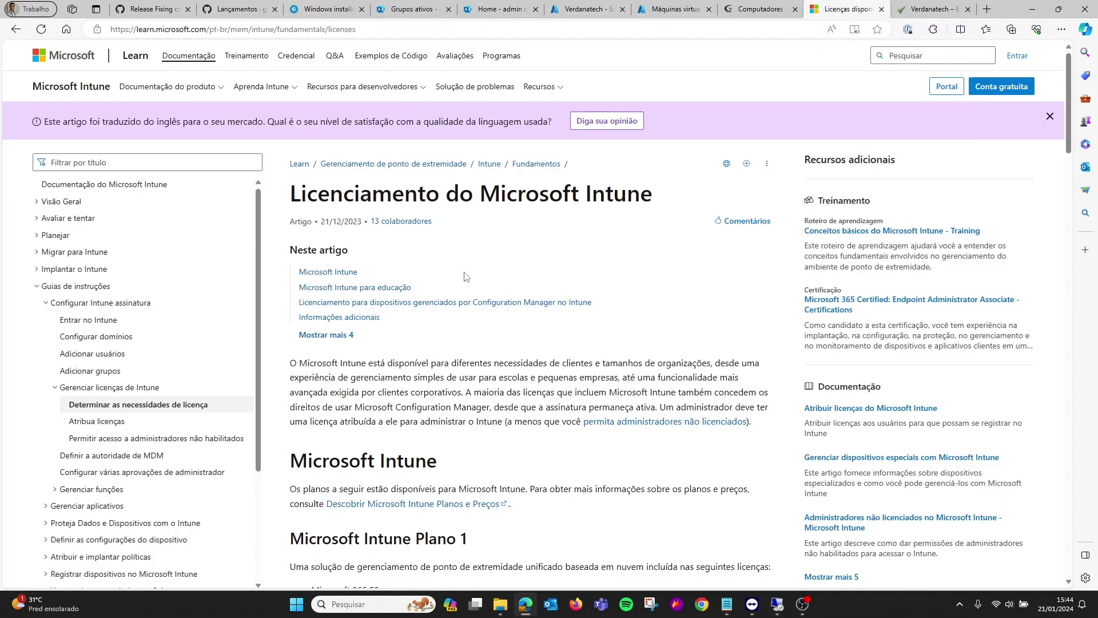
pyautogui.scroll(-3, 437, 200)
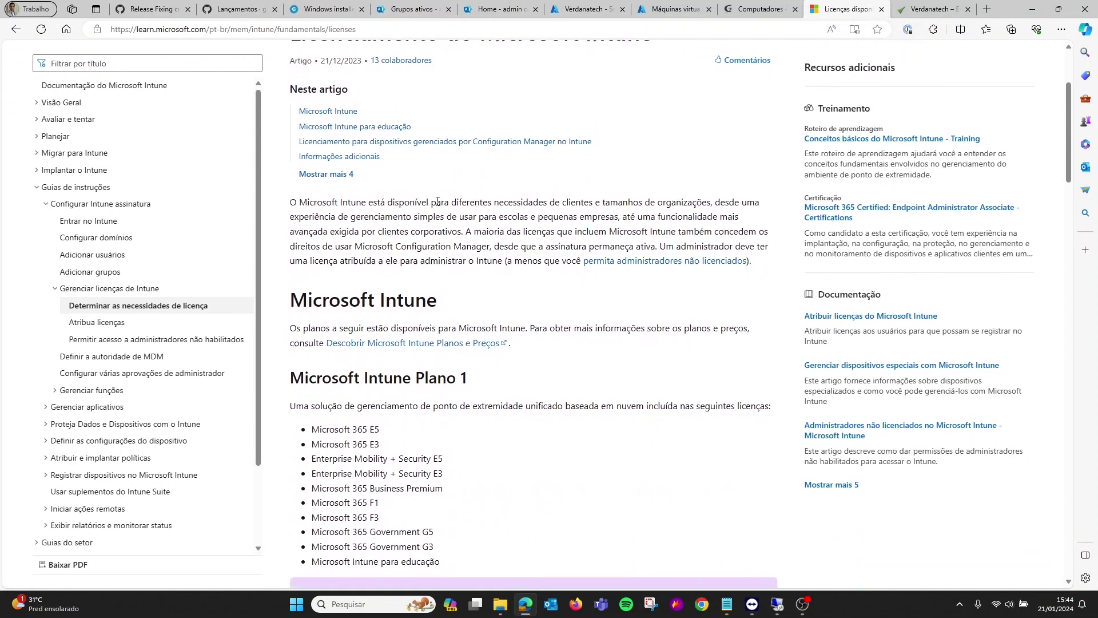
pyautogui.scroll(-3, 438, 200)
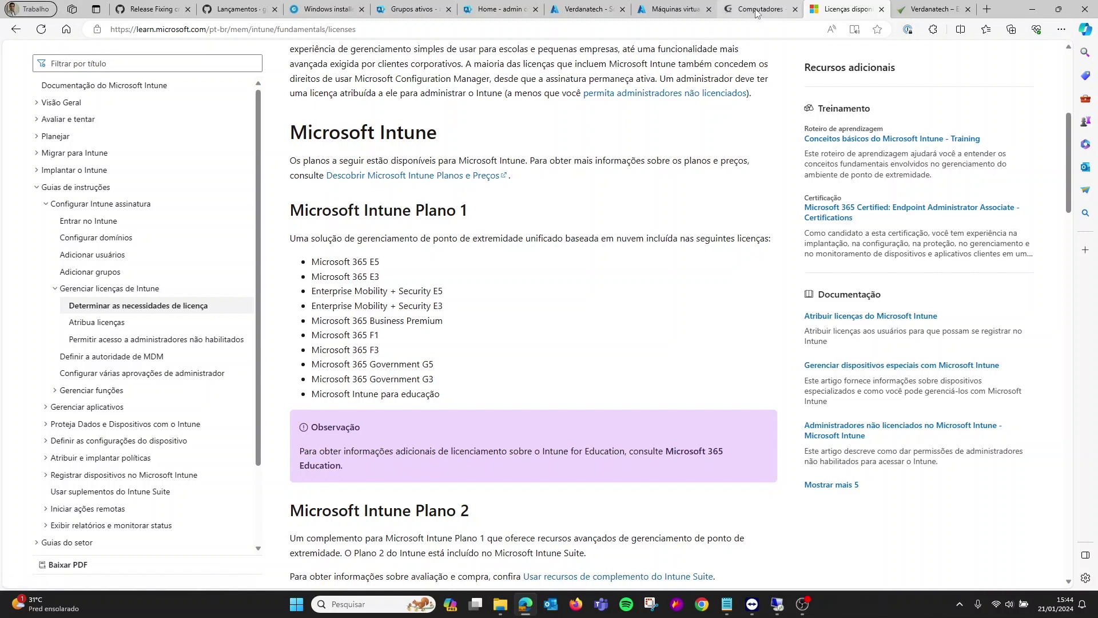
# Open the list of all applications in the Microsoft Intune admin center.
pyautogui.click(583, 9)
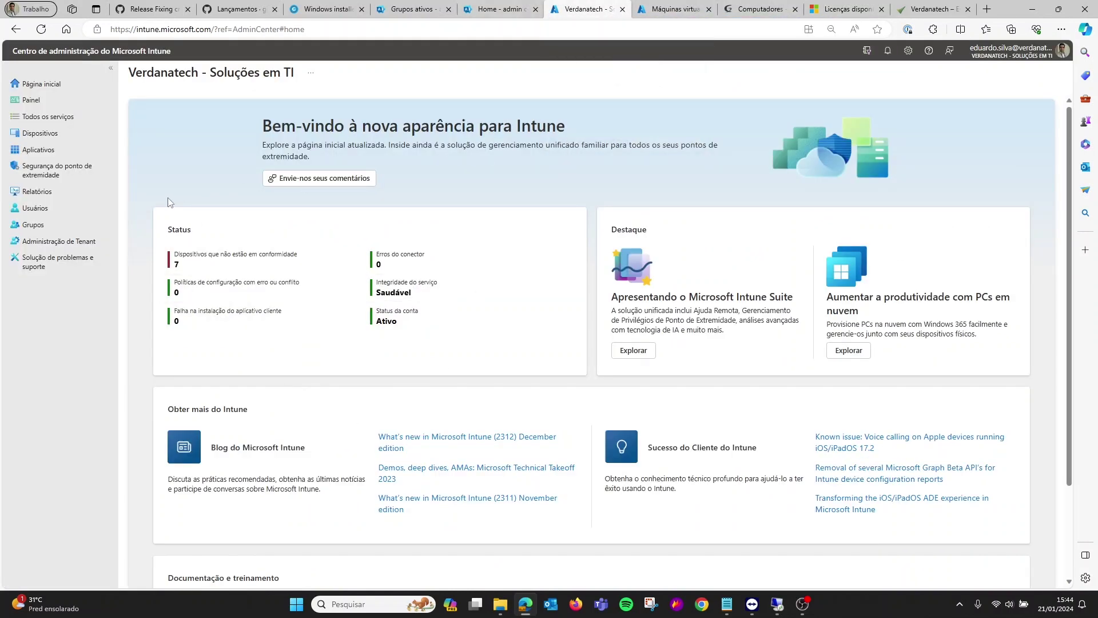
pyautogui.click(37, 150)
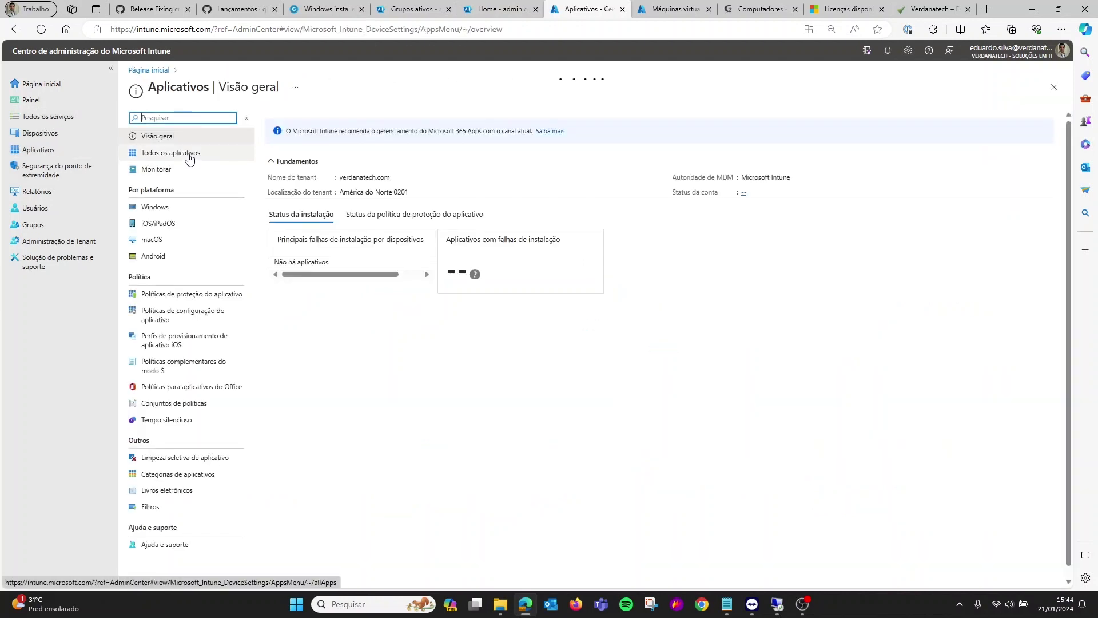
pyautogui.click(189, 153)
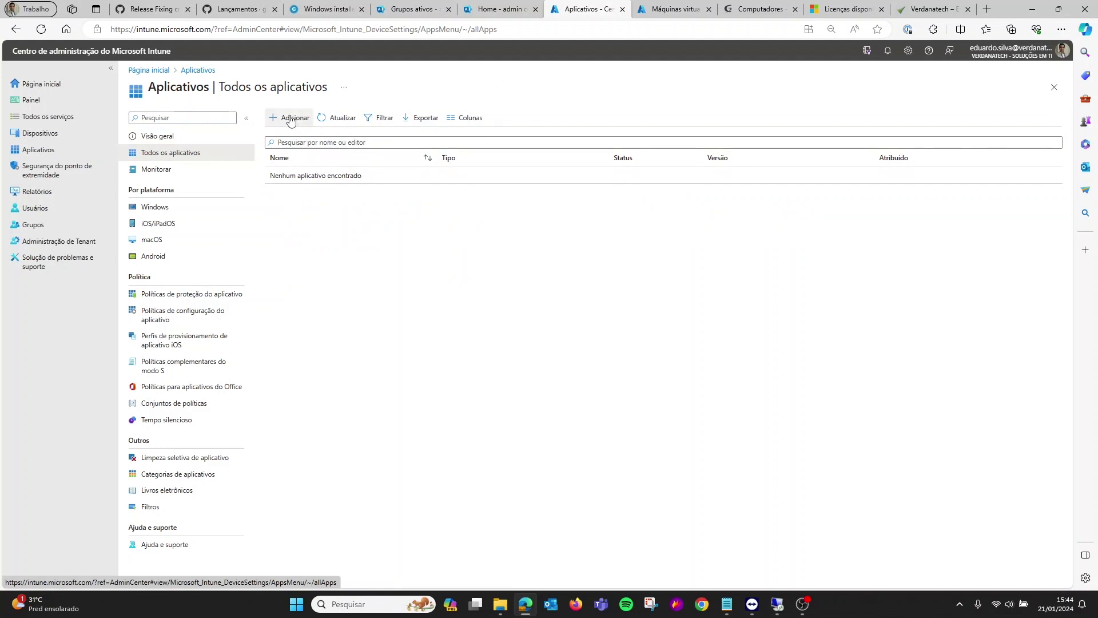
# Start adding a new application of type Aplicativo do Windows (Win32).
pyautogui.click(291, 121)
pyautogui.click(875, 126)
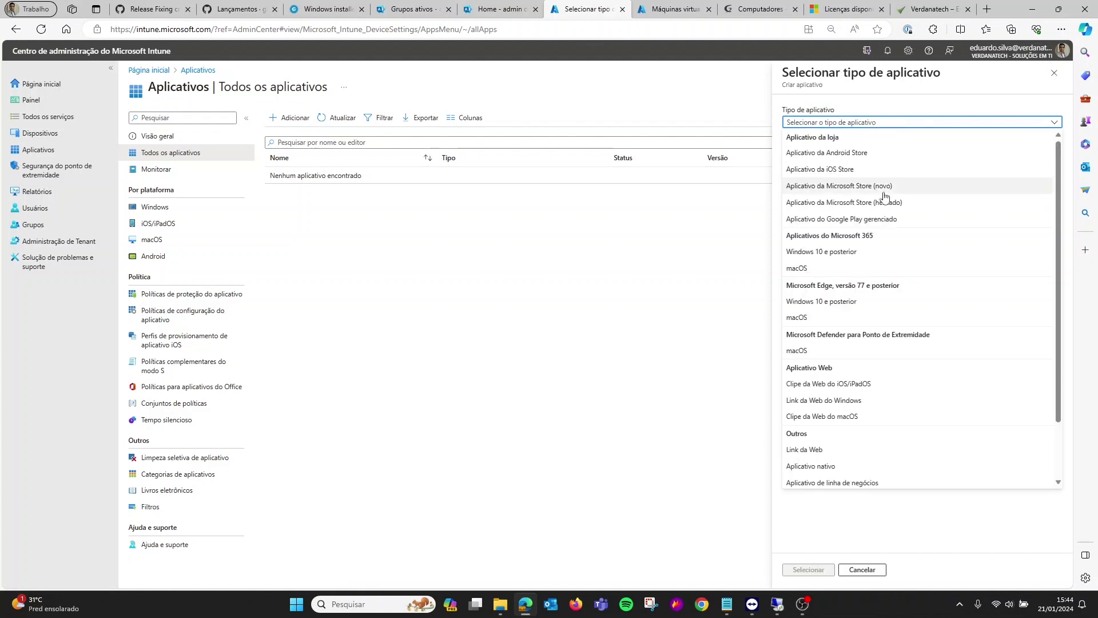
pyautogui.scroll(-3, 847, 320)
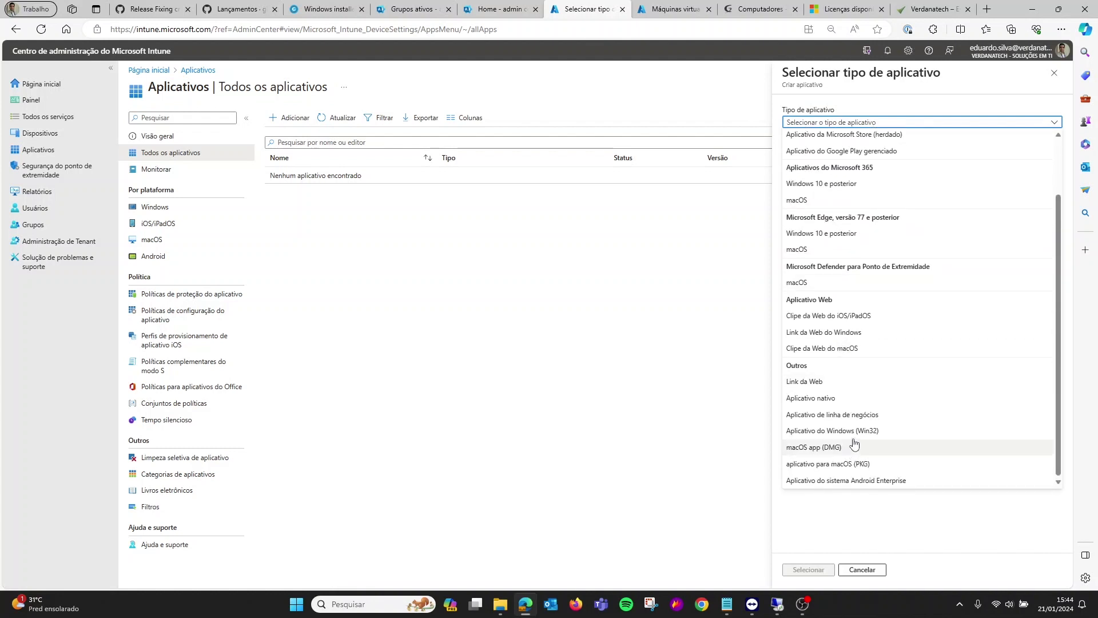
pyautogui.click(894, 433)
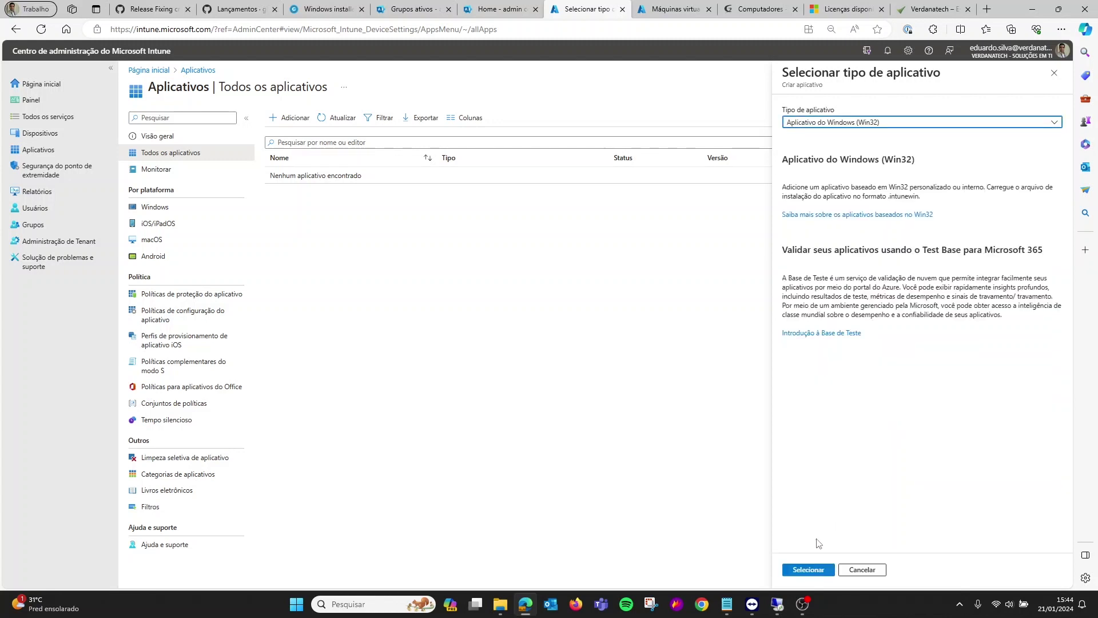
pyautogui.click(802, 574)
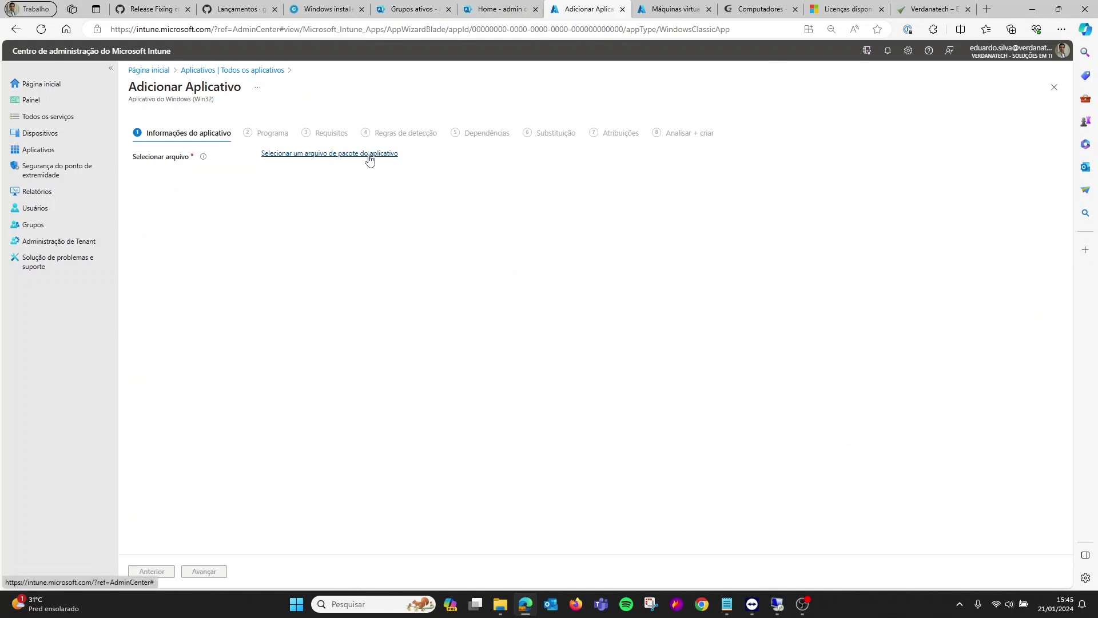
# Choose GLPI-Agent-1.7.1-x64.intunewin from C:\Intune as the app package file and confirm it.
pyautogui.click(331, 154)
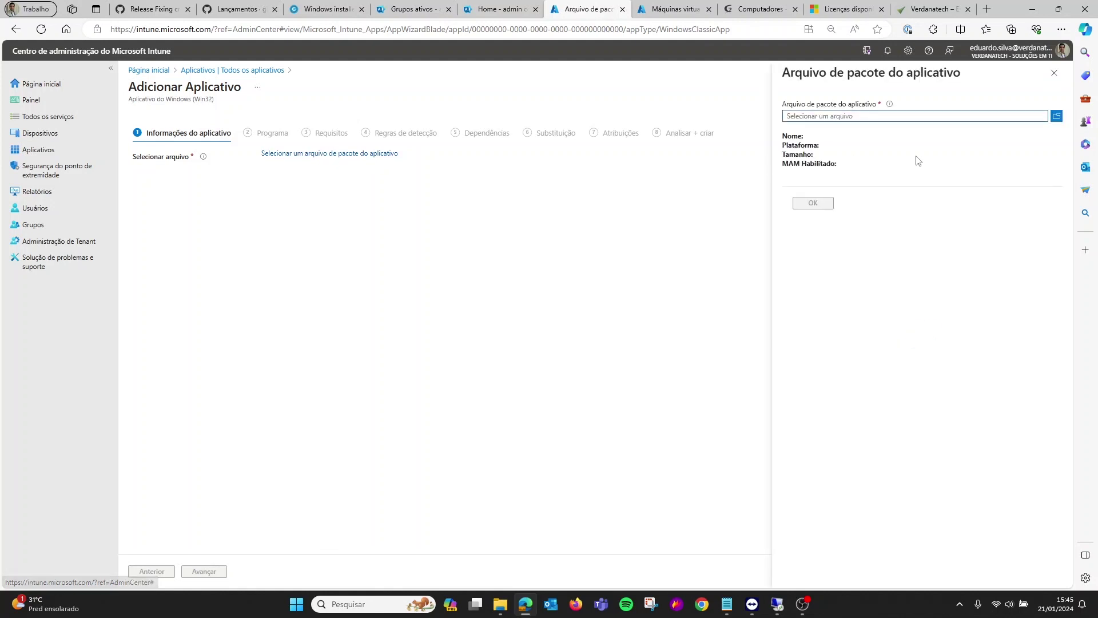
pyautogui.click(1057, 116)
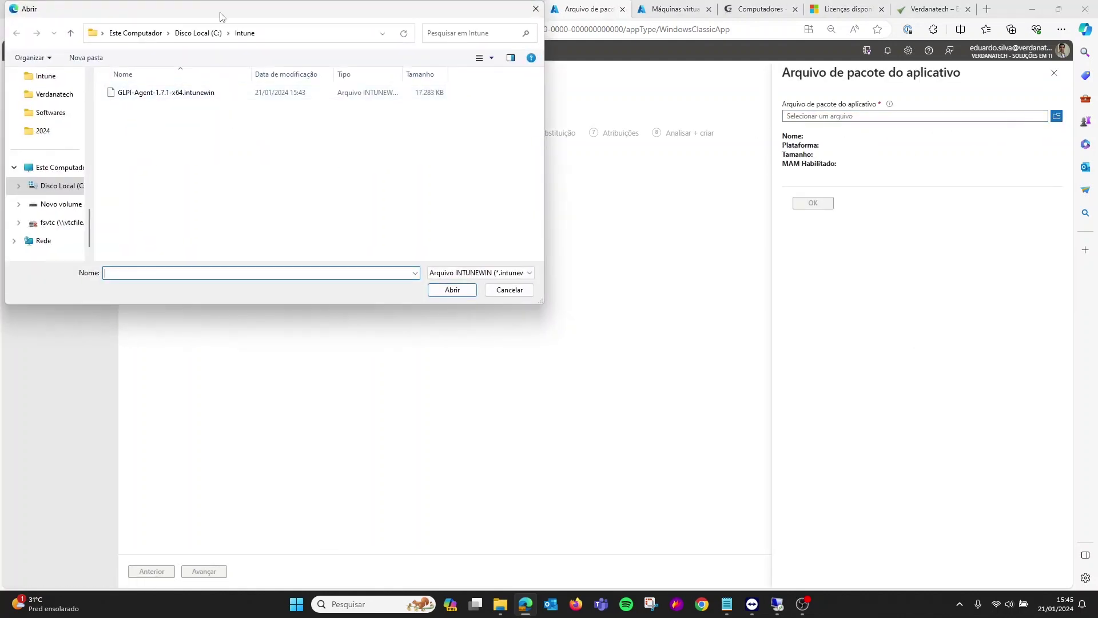
pyautogui.click(194, 94)
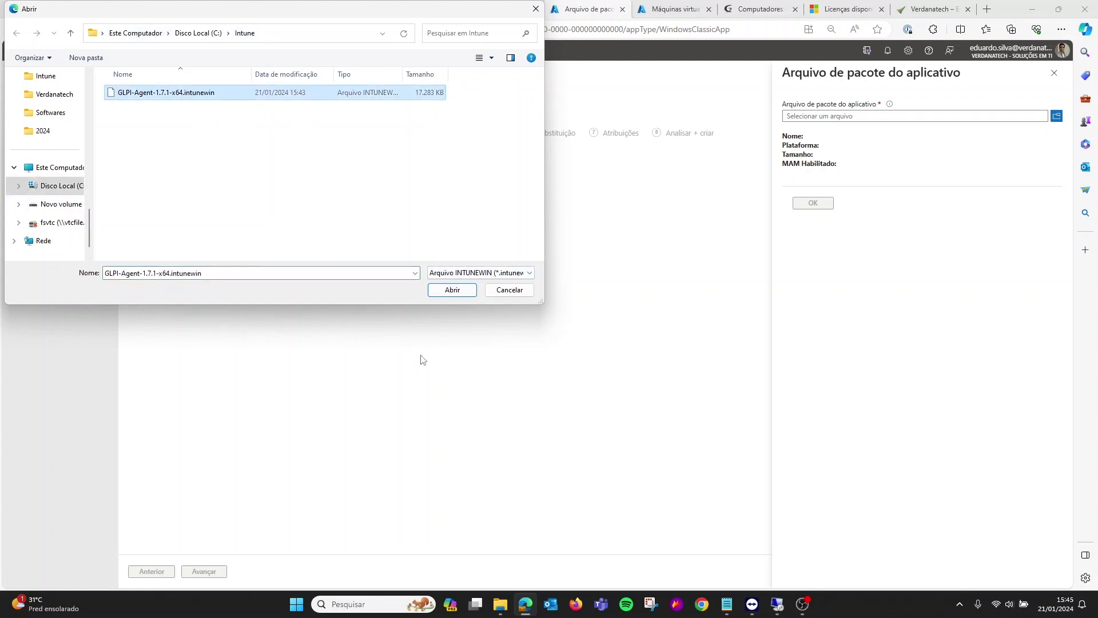
pyautogui.click(452, 290)
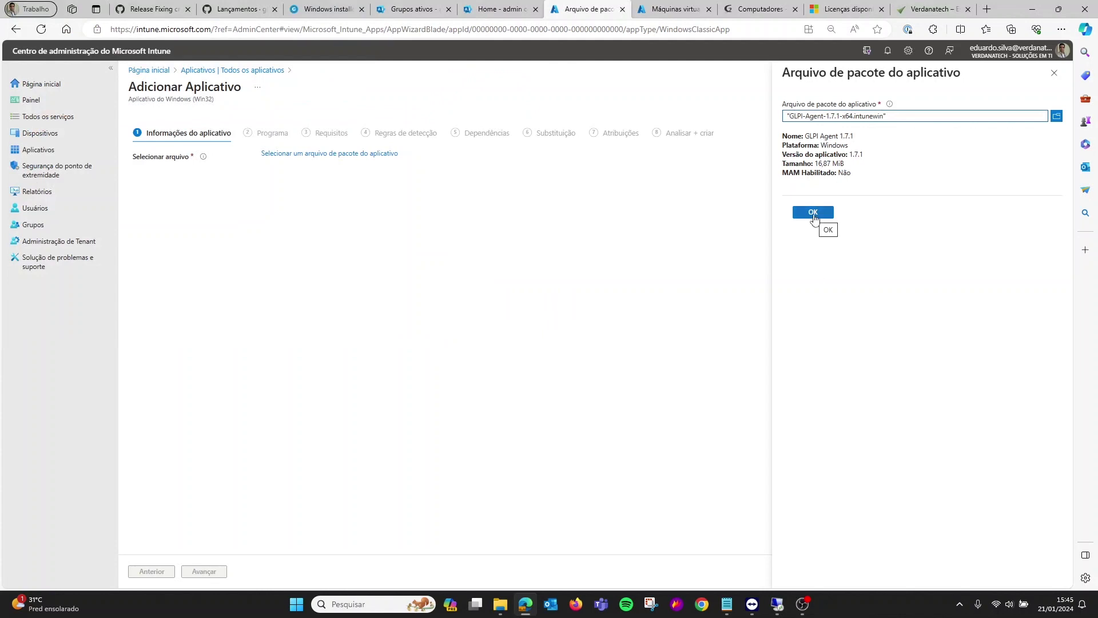
pyautogui.click(813, 213)
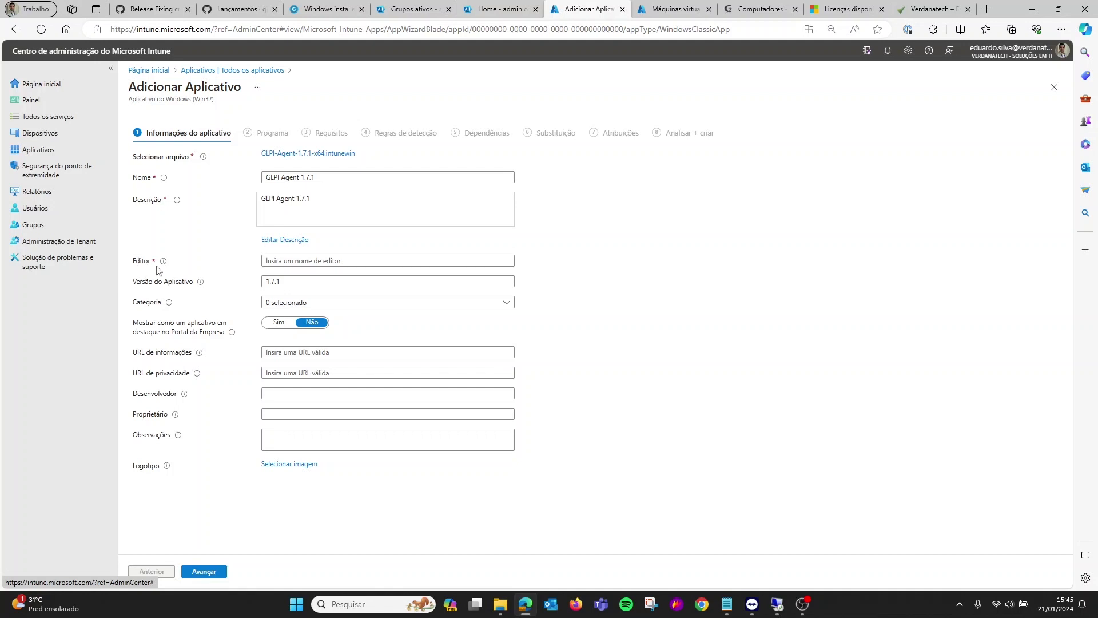
# Set the app's publisher (Editor) to Teclib and advance to the Programa stage.
pyautogui.moveTo(156, 264)
pyautogui.click(165, 288)
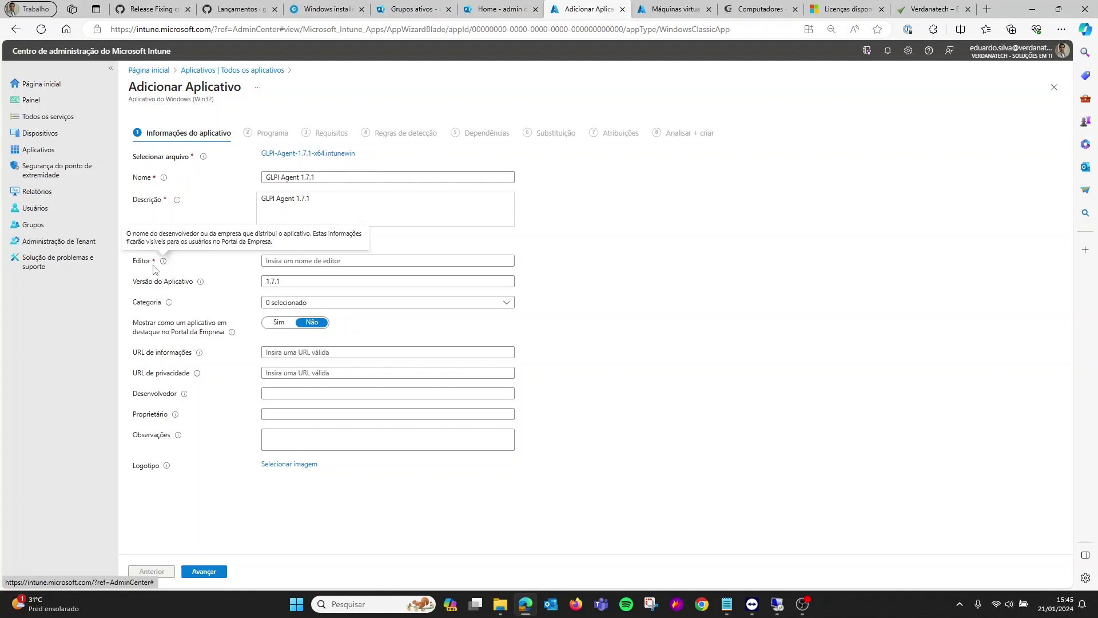
pyautogui.click(285, 259)
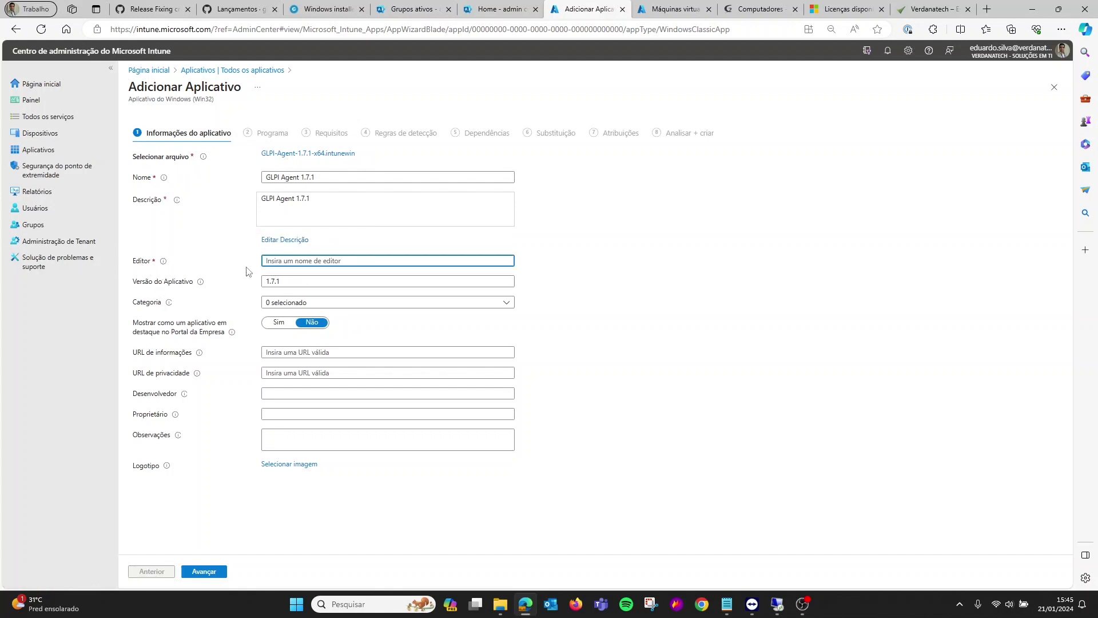
pyautogui.moveTo(163, 262)
pyautogui.write('Teclib')
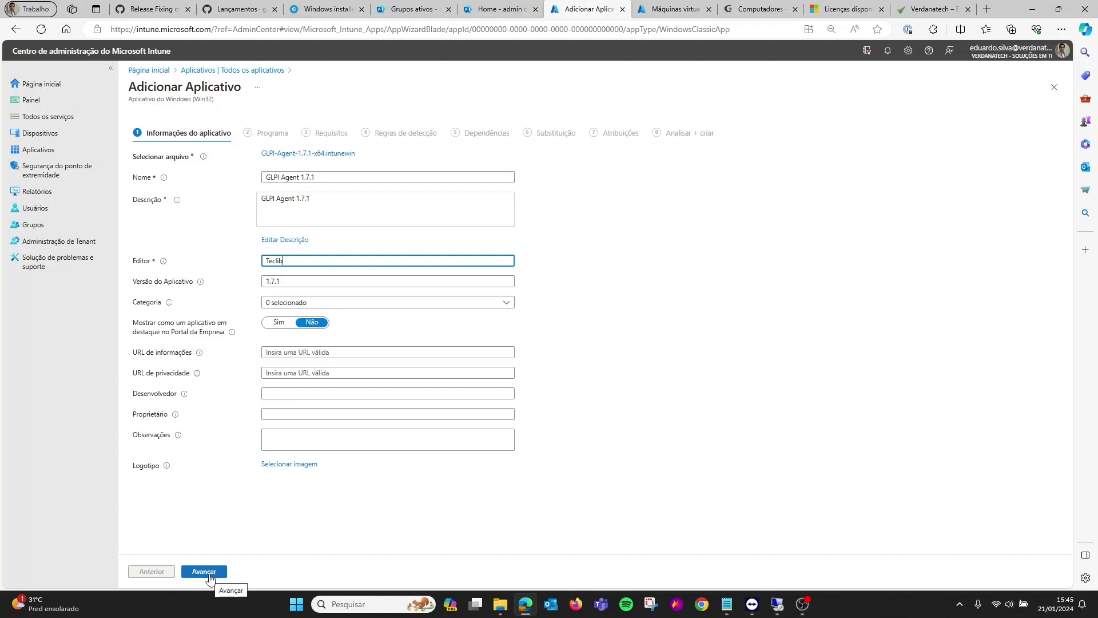
pyautogui.click(210, 574)
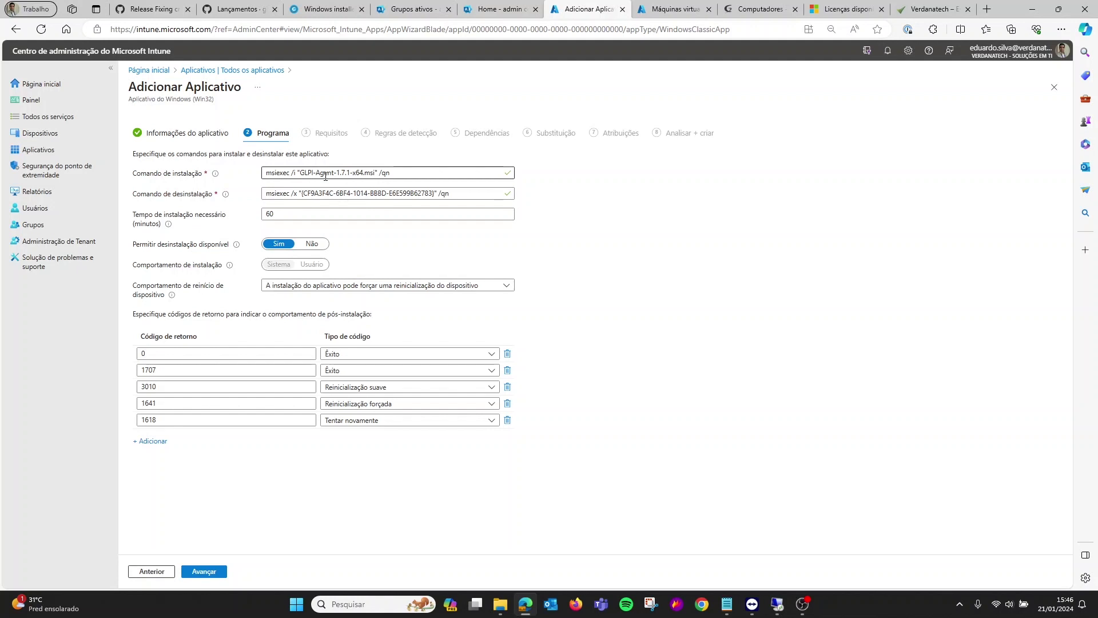
# Cut the default installation command from its field and consult the command line parameters in the GLPI Agent Windows installer documentation.
pyautogui.moveTo(460, 175); pyautogui.dragTo(257, 174)
pyautogui.hotkey('ctrl', 'x')
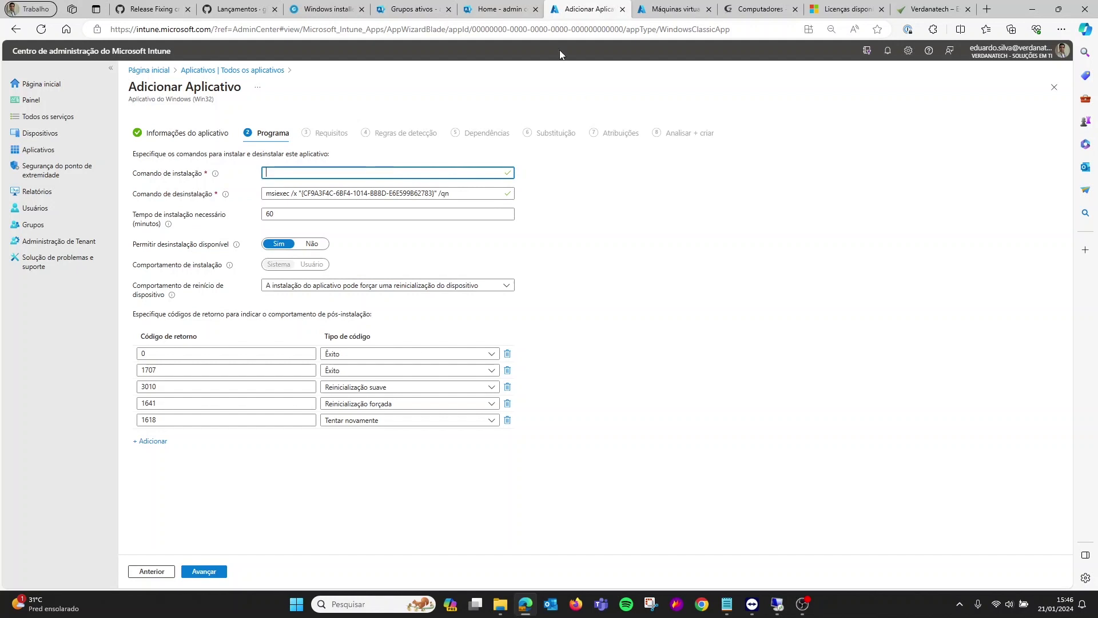
pyautogui.click(316, 10)
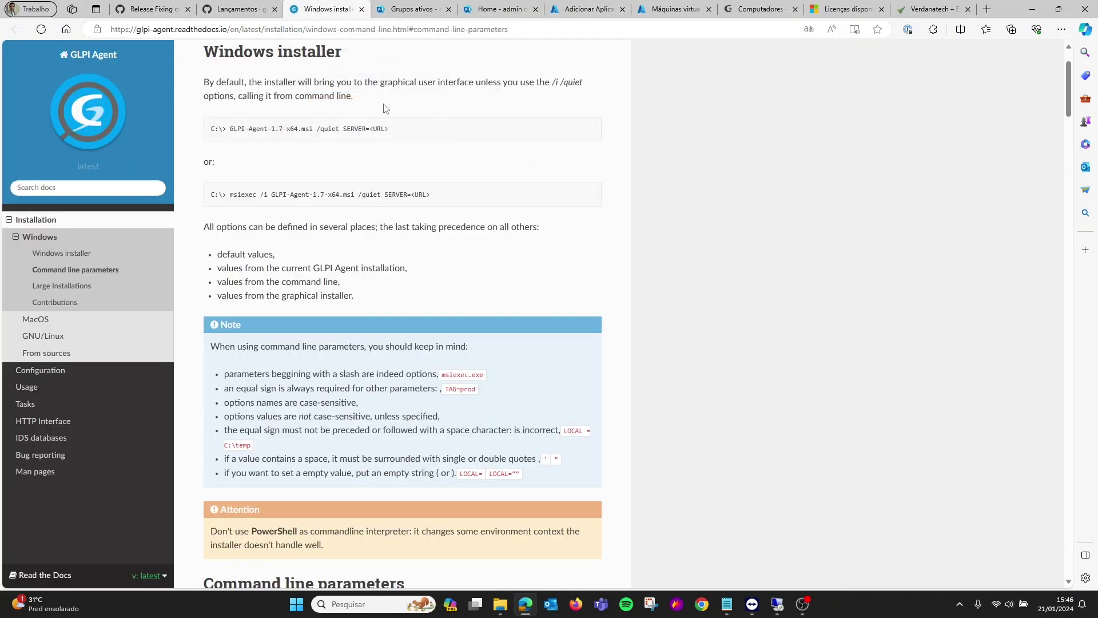
pyautogui.scroll(2, 330, 191)
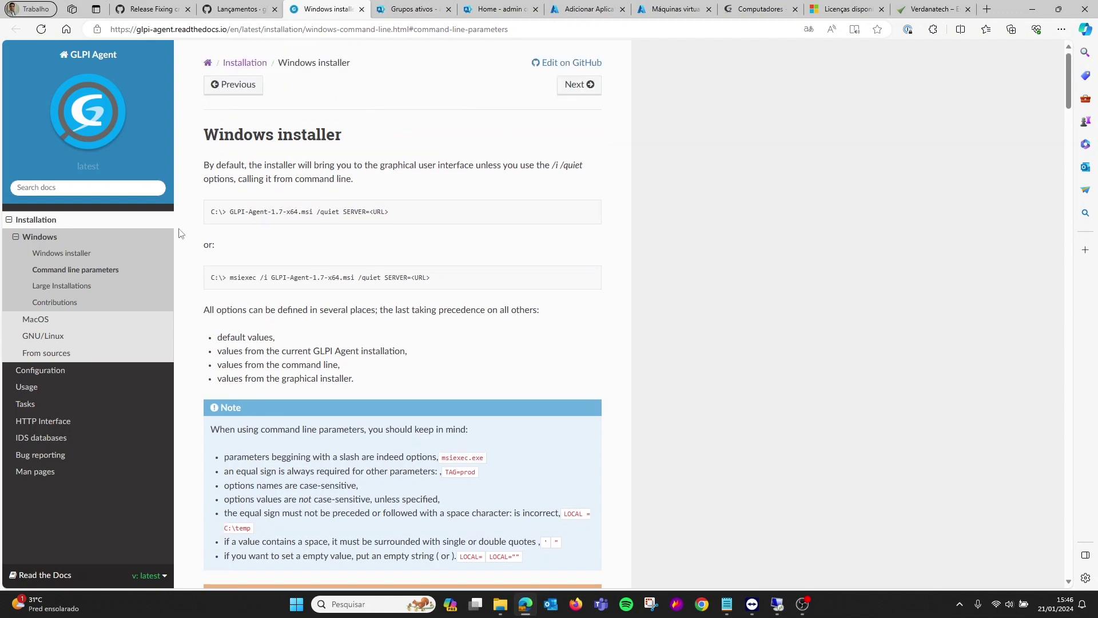
pyautogui.scroll(-7, 457, 206)
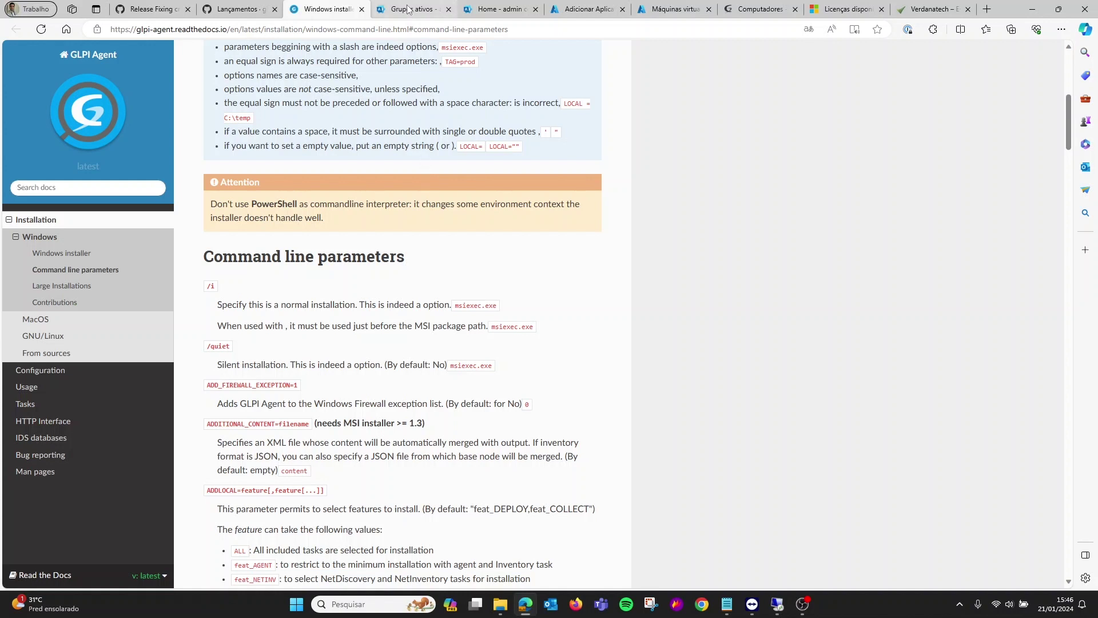
pyautogui.moveTo(409, 8)
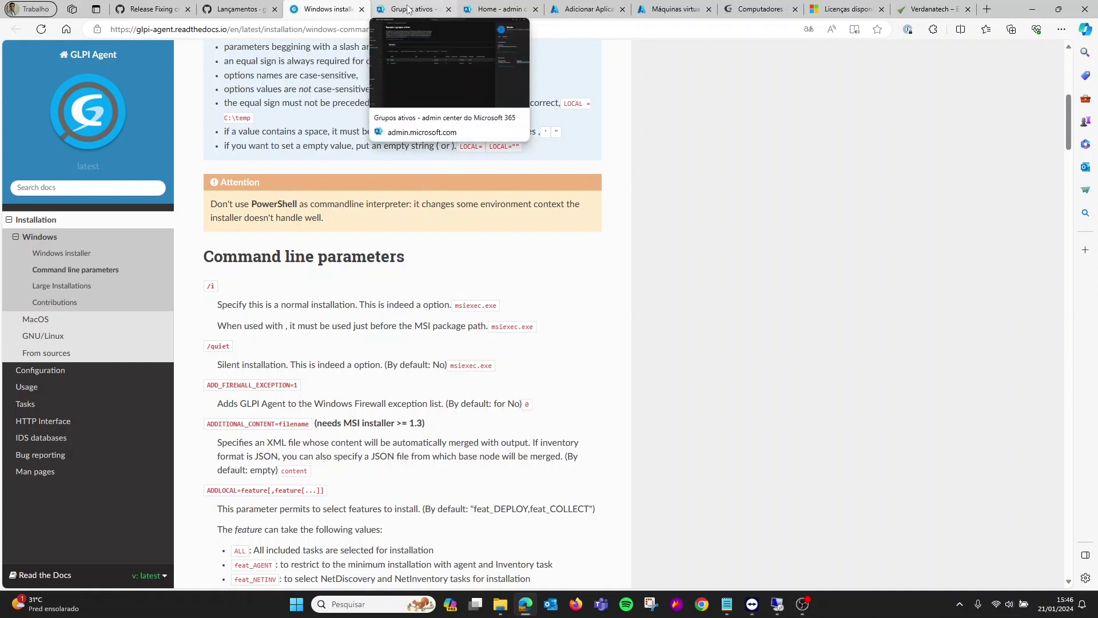
pyautogui.click(553, 10)
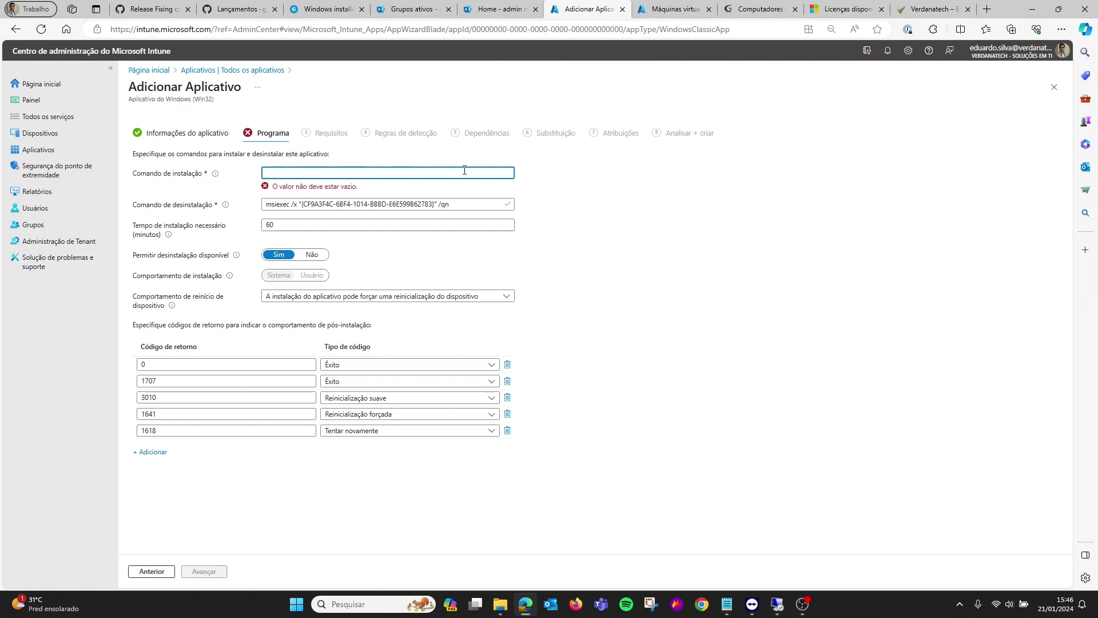
pyautogui.hotkey('alt', 'Tab')
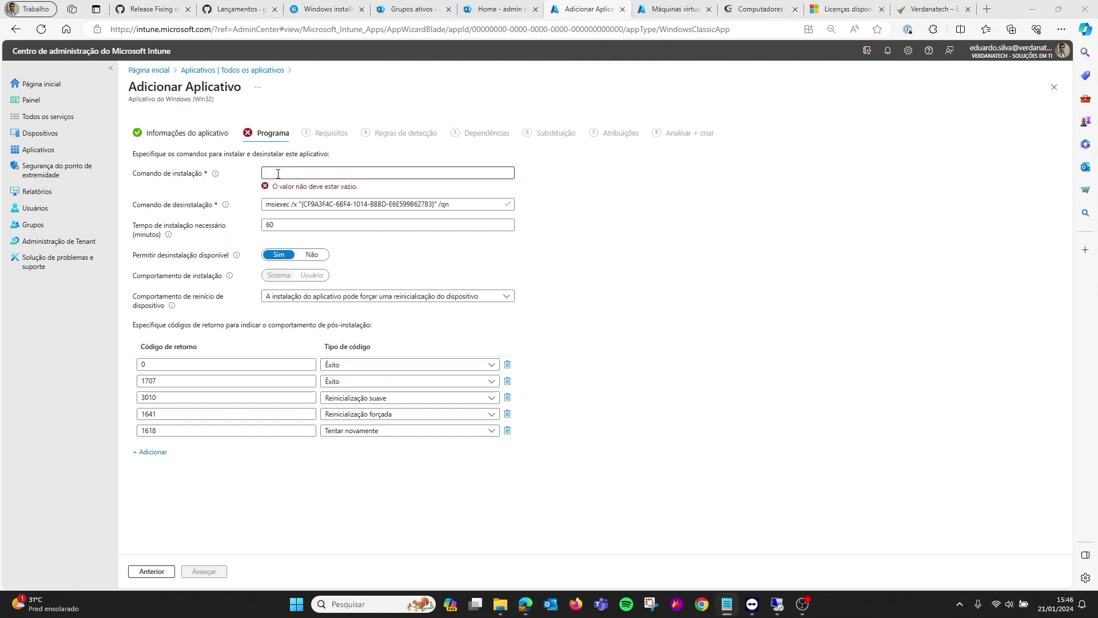
pyautogui.hotkey('alt', 'Tab')
pyautogui.hotkey('ctrl', 'v')
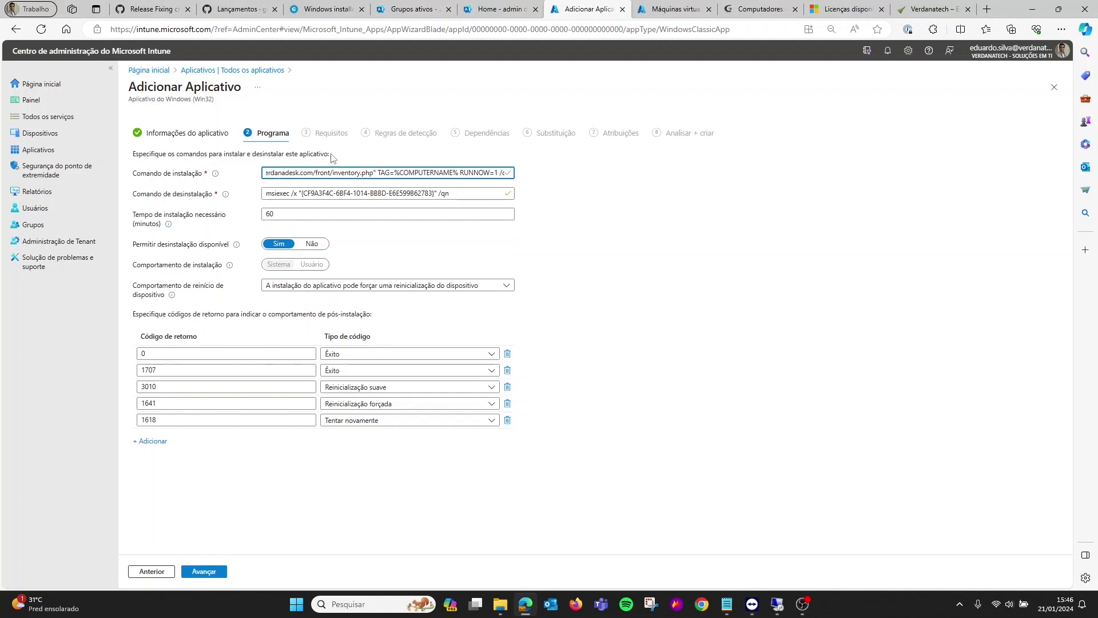
pyautogui.moveTo(294, 172); pyautogui.dragTo(538, 181)
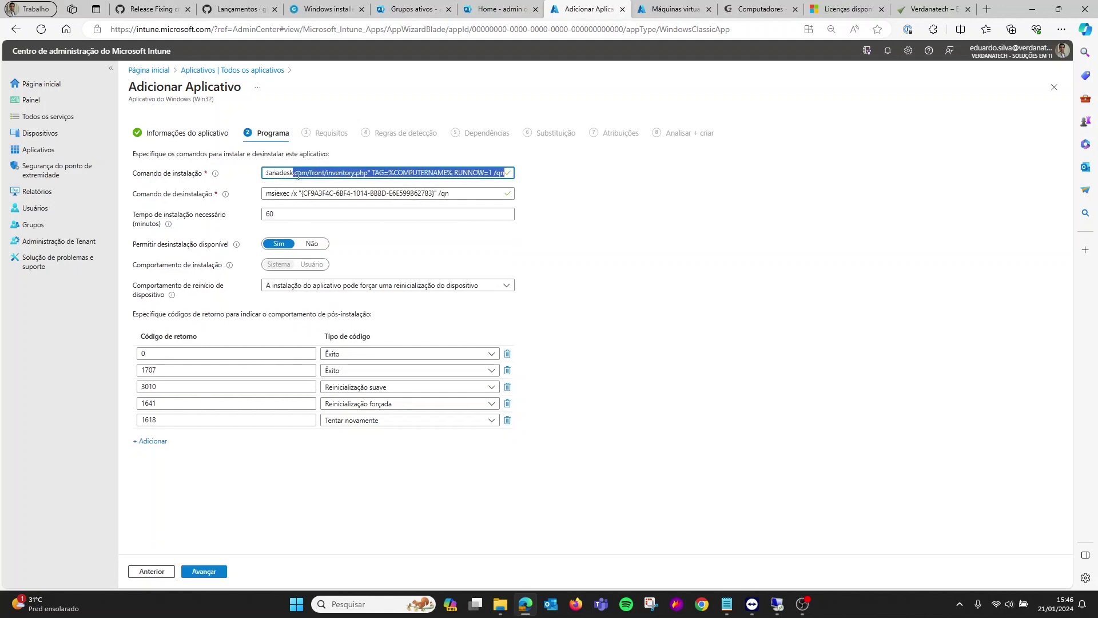
pyautogui.click(310, 174)
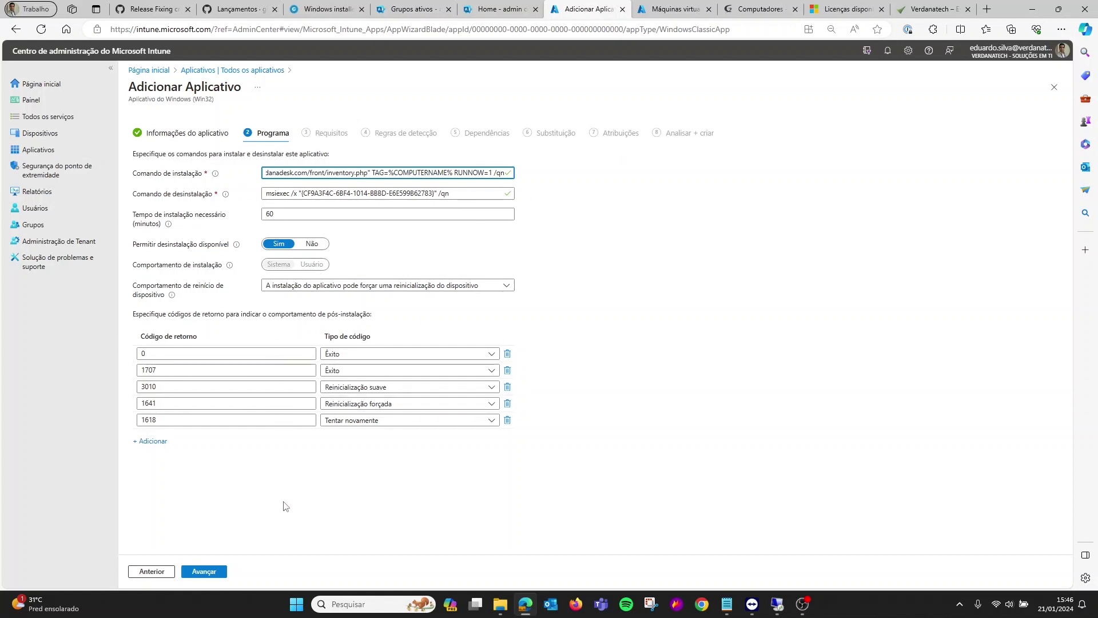
pyautogui.click(212, 575)
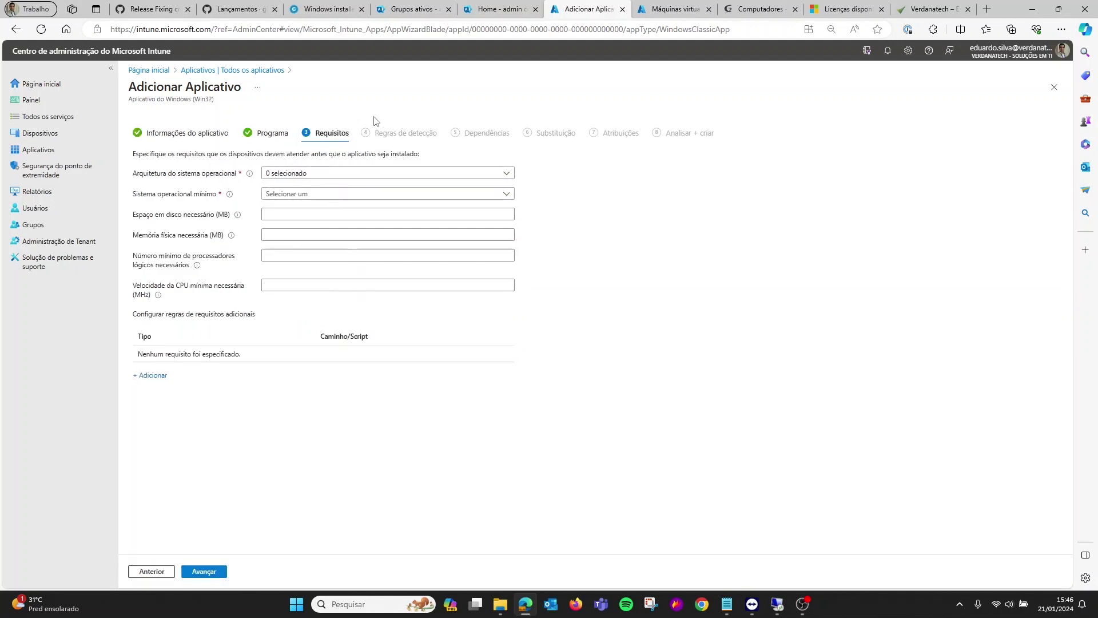
# Require the 64 bits architecture and Windows 10 1607 as the minimum operating system, and advance to Regras de detecção.
pyautogui.click(357, 174)
pyautogui.click(269, 205)
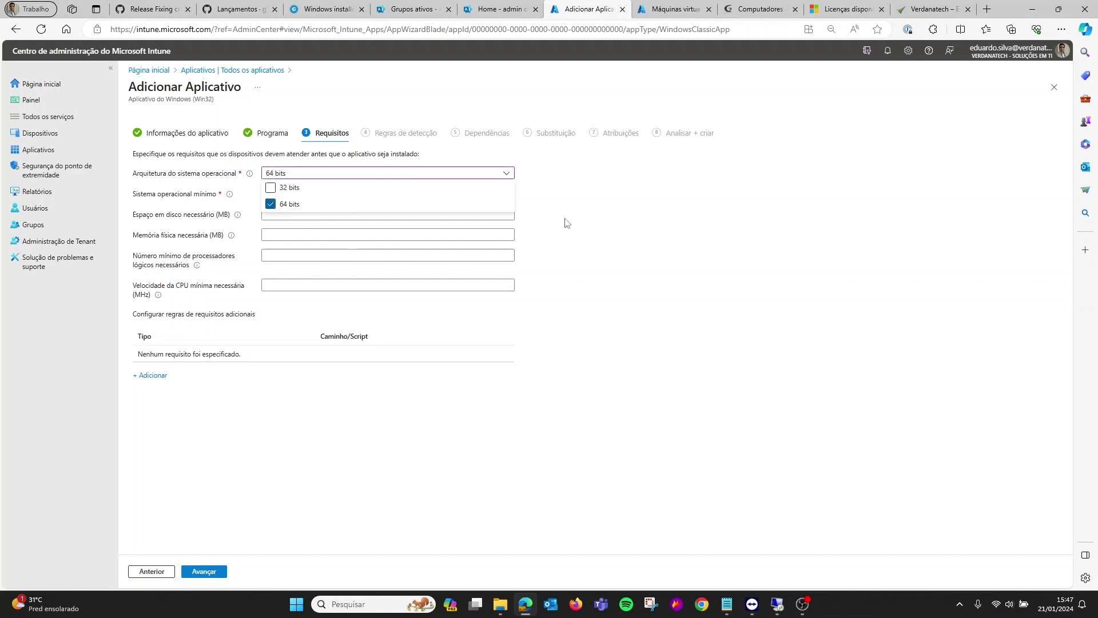
pyautogui.click(597, 196)
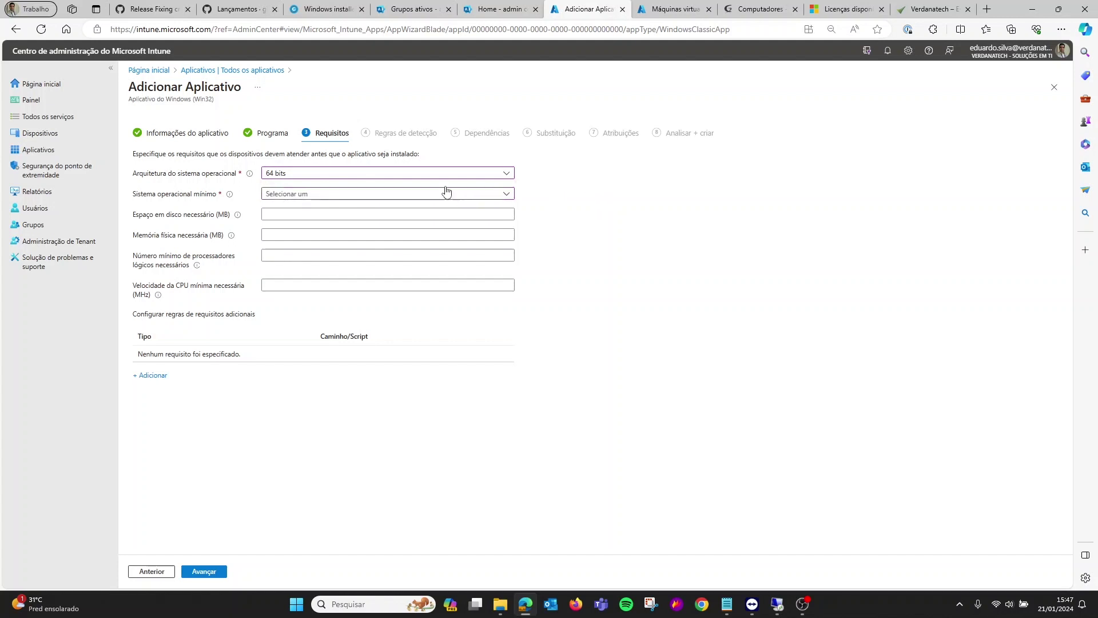
pyautogui.click(377, 197)
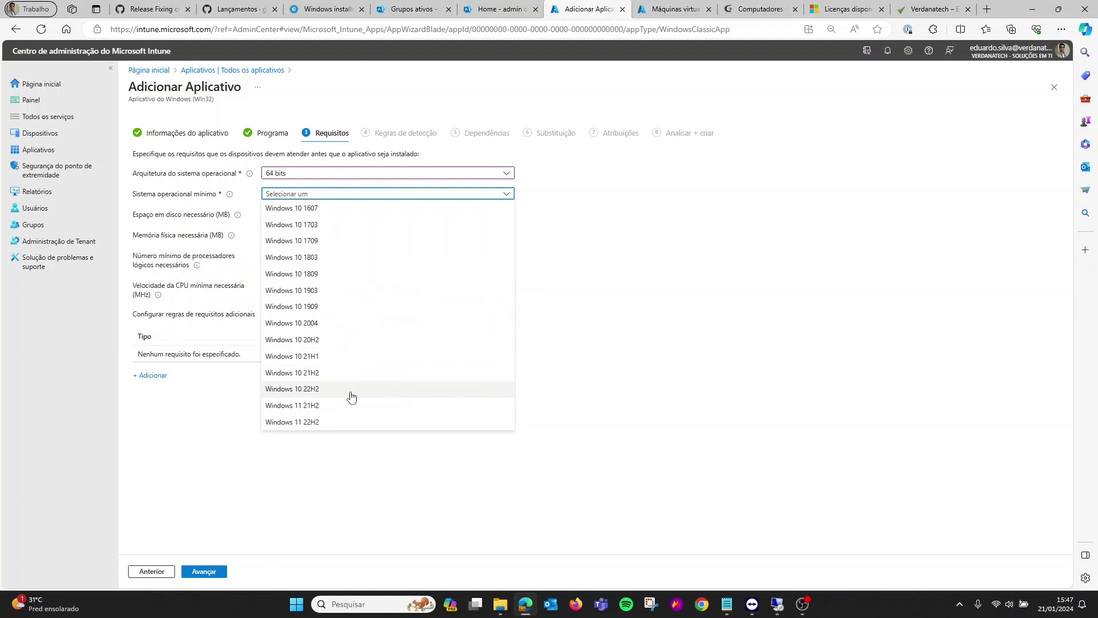
pyautogui.click(661, 199)
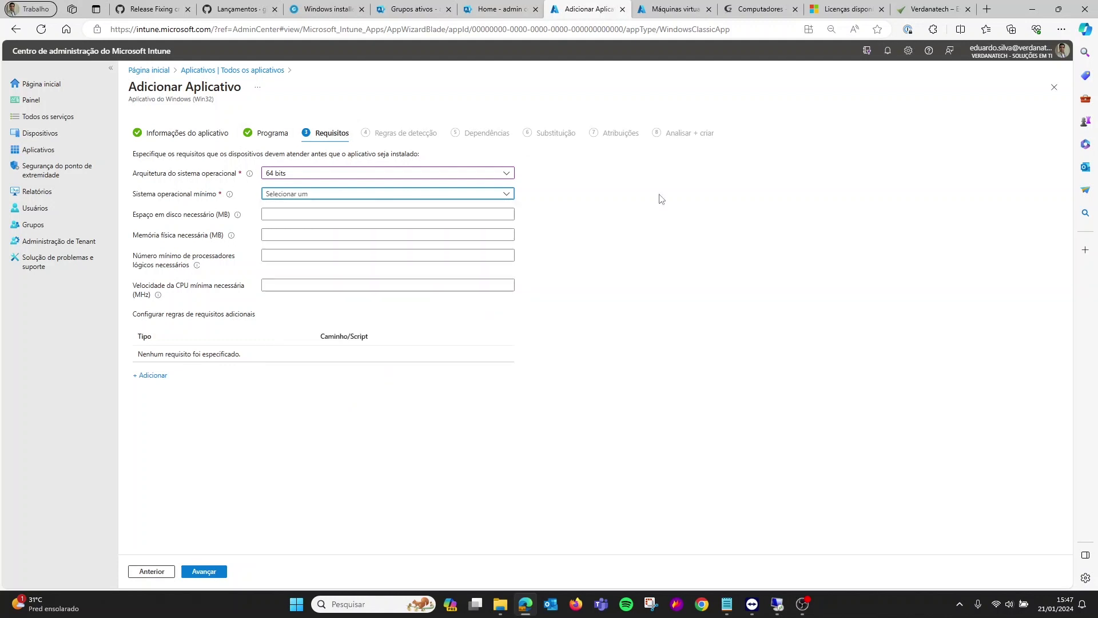
pyautogui.click(379, 194)
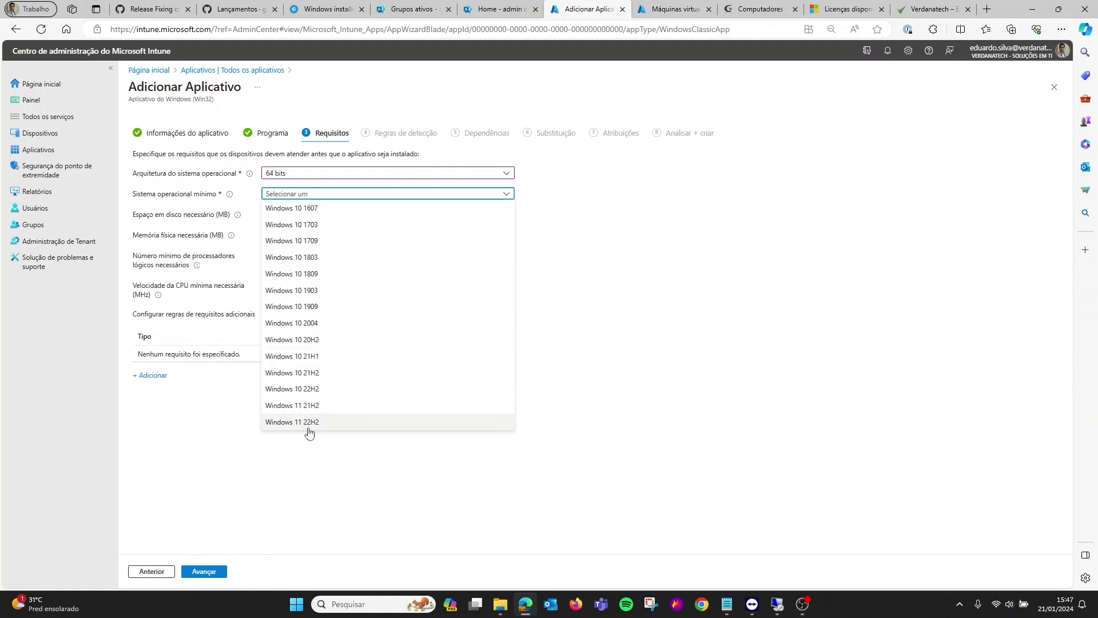
pyautogui.click(314, 212)
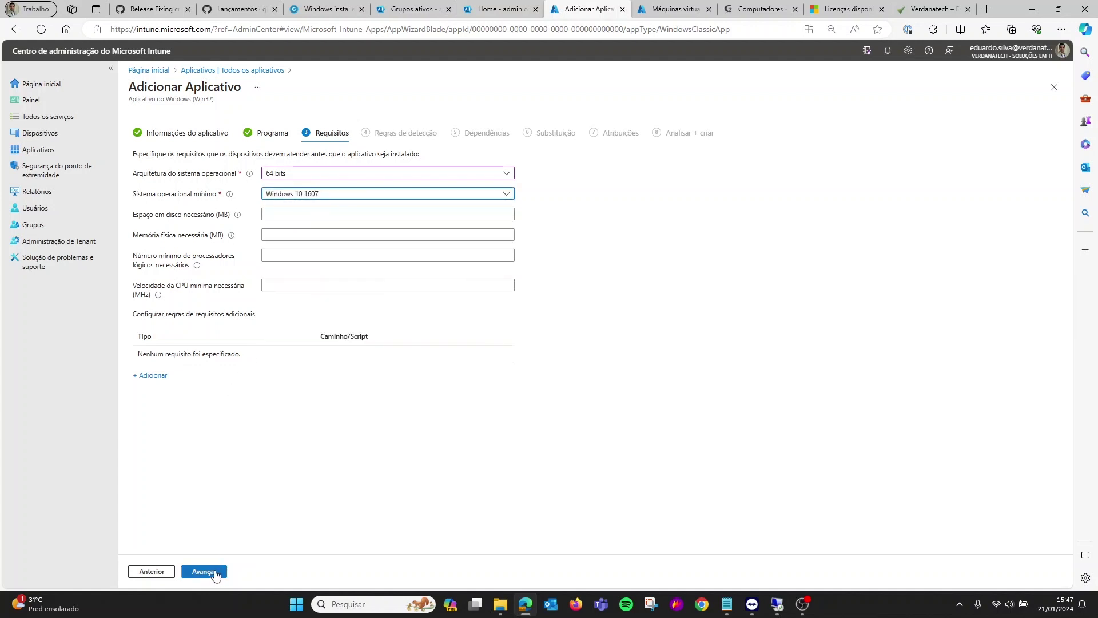
pyautogui.click(217, 570)
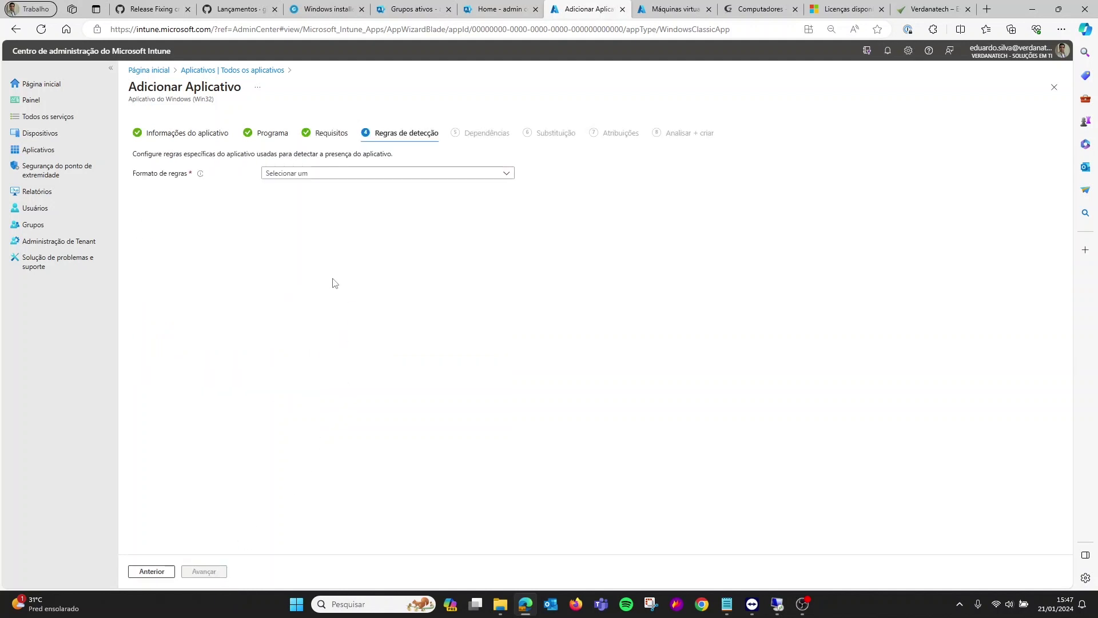
# Configure the detection rules manually by adding a rule of type MSI with the prefilled product code.
pyautogui.click(341, 173)
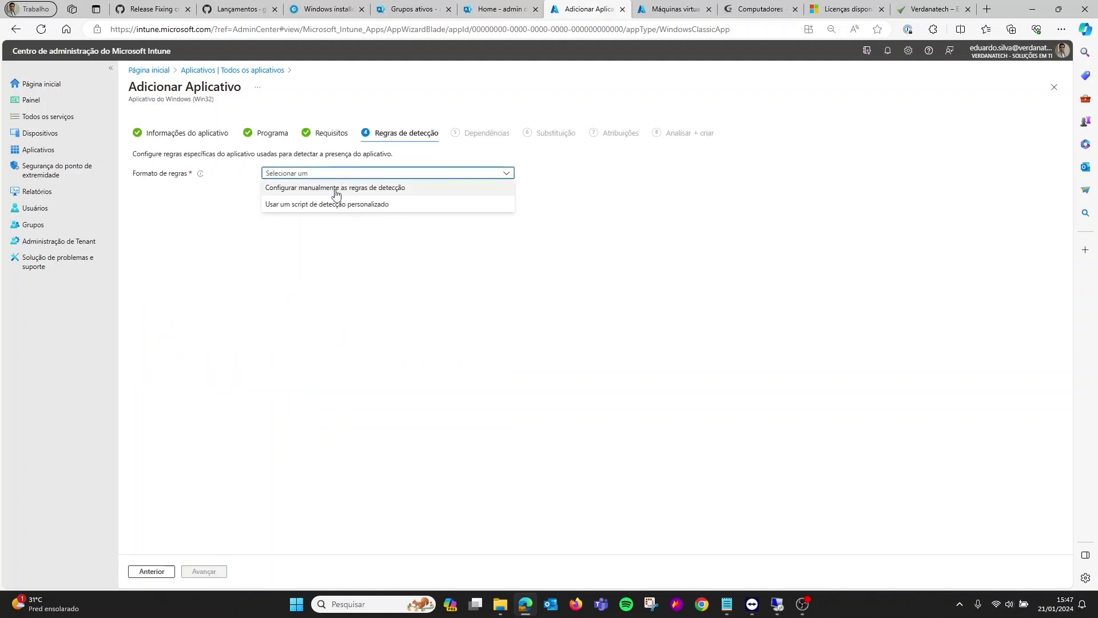
pyautogui.click(336, 192)
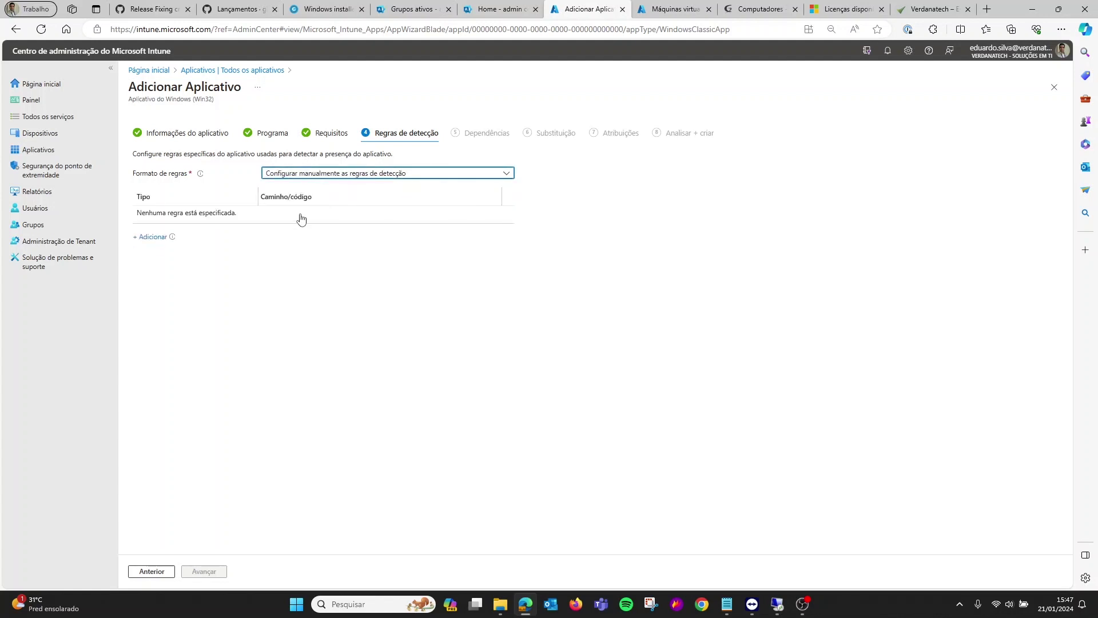
pyautogui.click(145, 239)
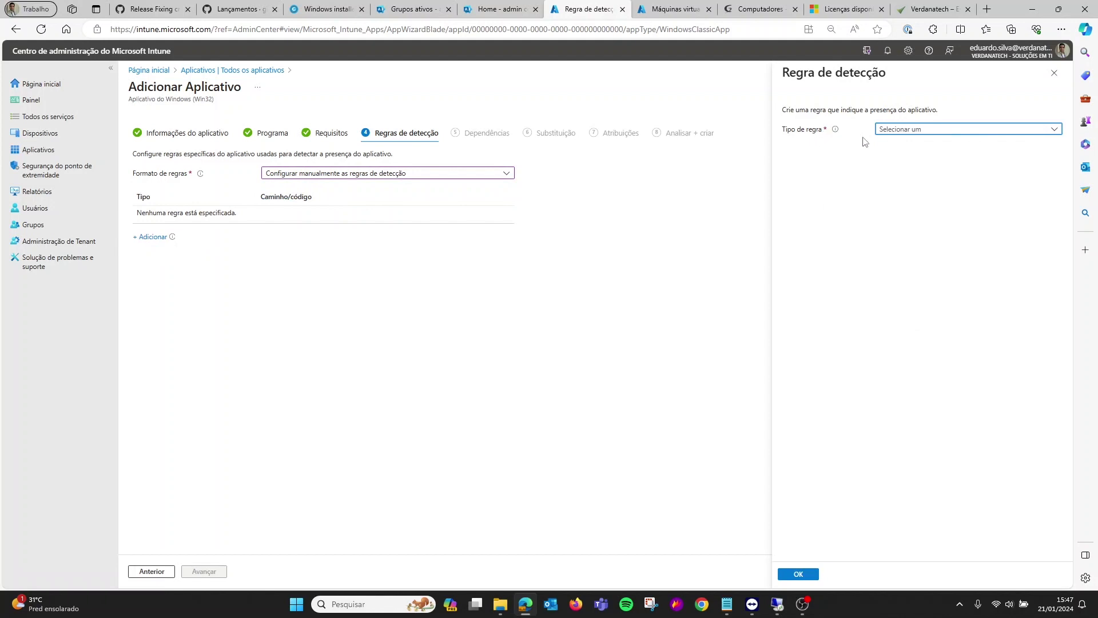
pyautogui.click(903, 133)
pyautogui.click(895, 145)
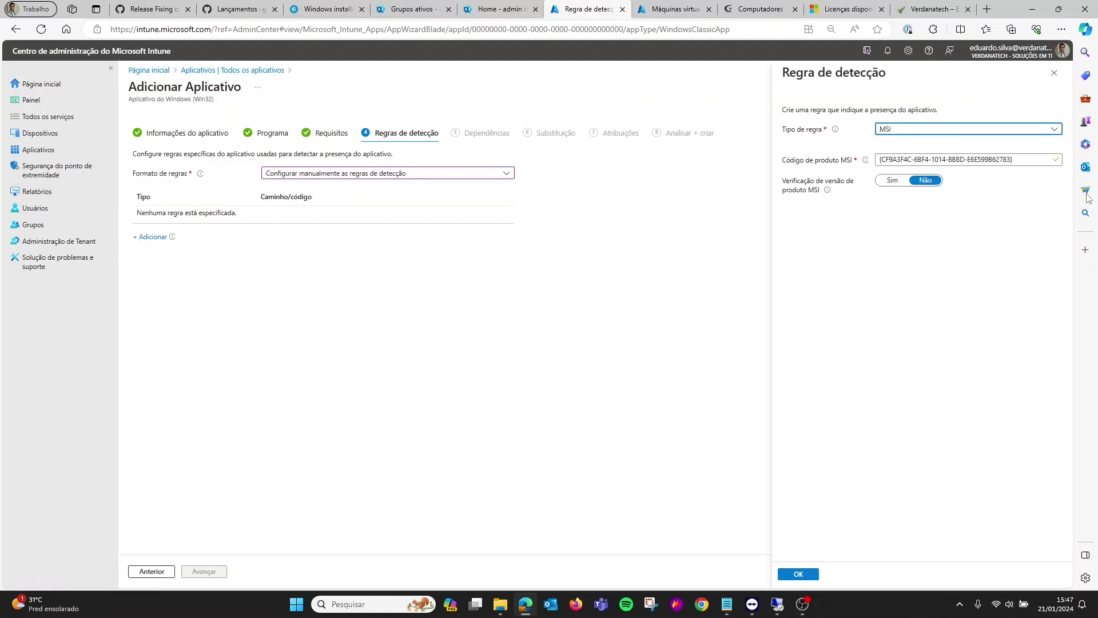
pyautogui.click(799, 575)
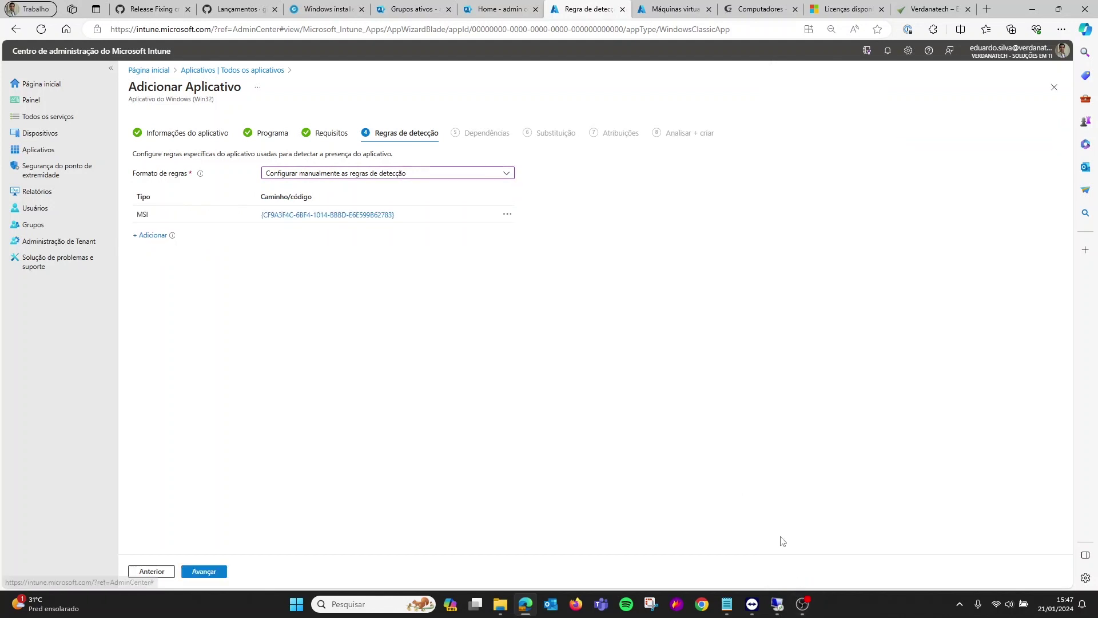
# Advance through Dependências and Substituição to the Atribuições stage without adding any entries.
pyautogui.click(214, 573)
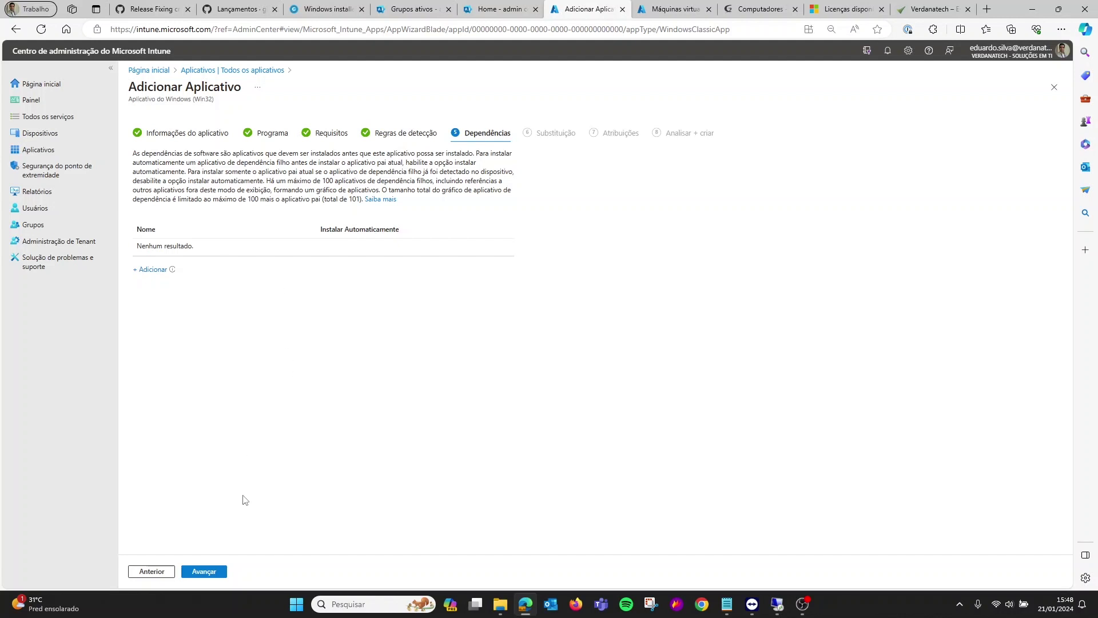
pyautogui.click(221, 571)
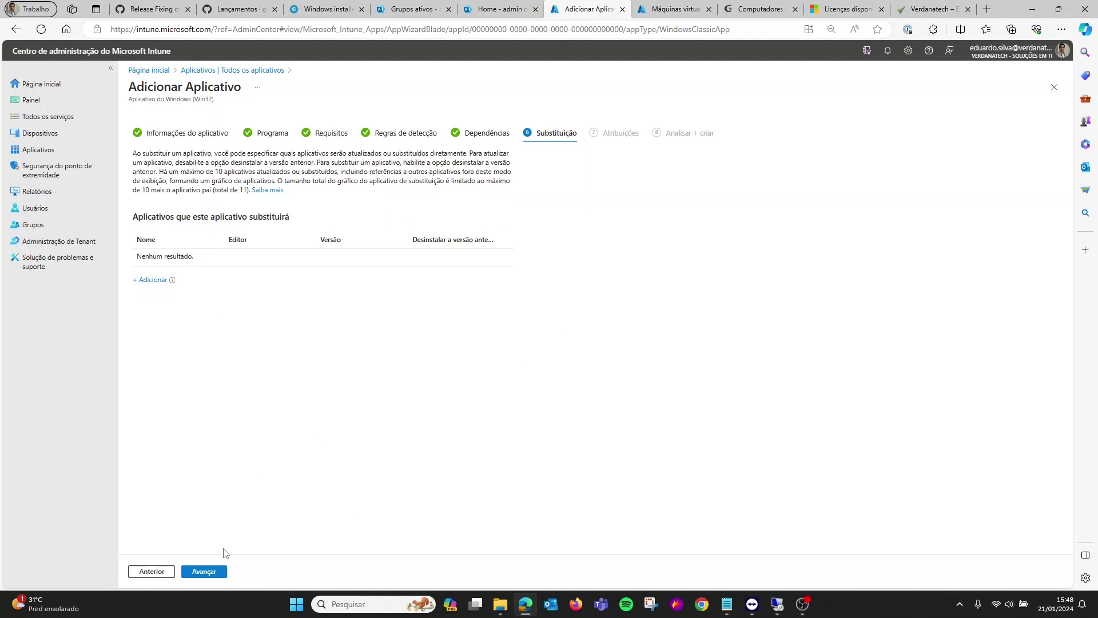
pyautogui.click(215, 573)
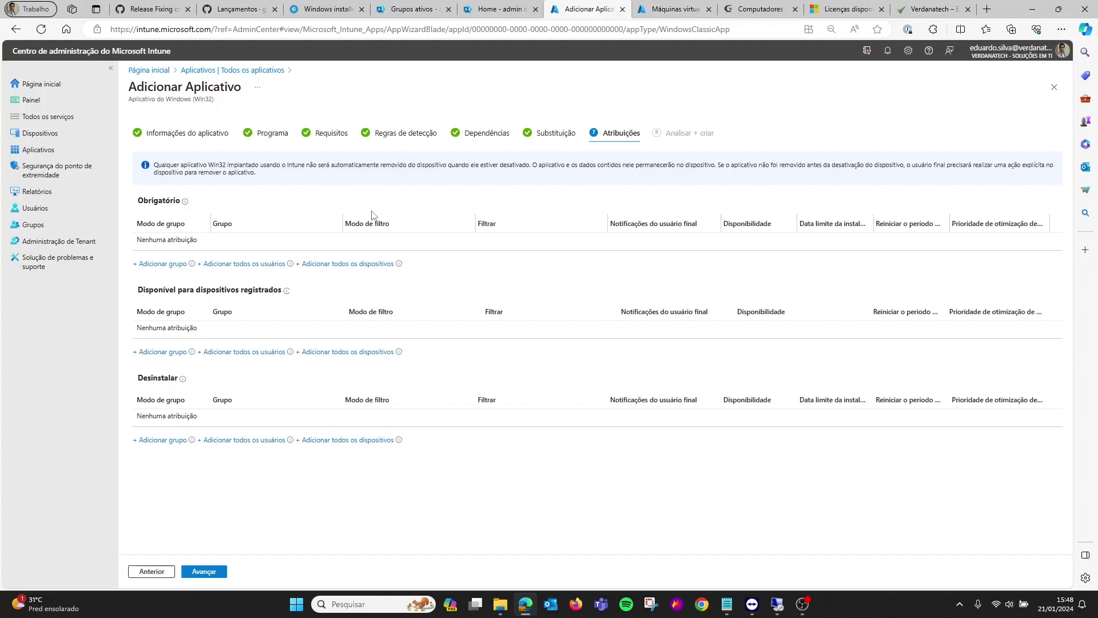
# Search the groups for intune and add the Intune group to the Obrigatório assignments.
pyautogui.click(167, 265)
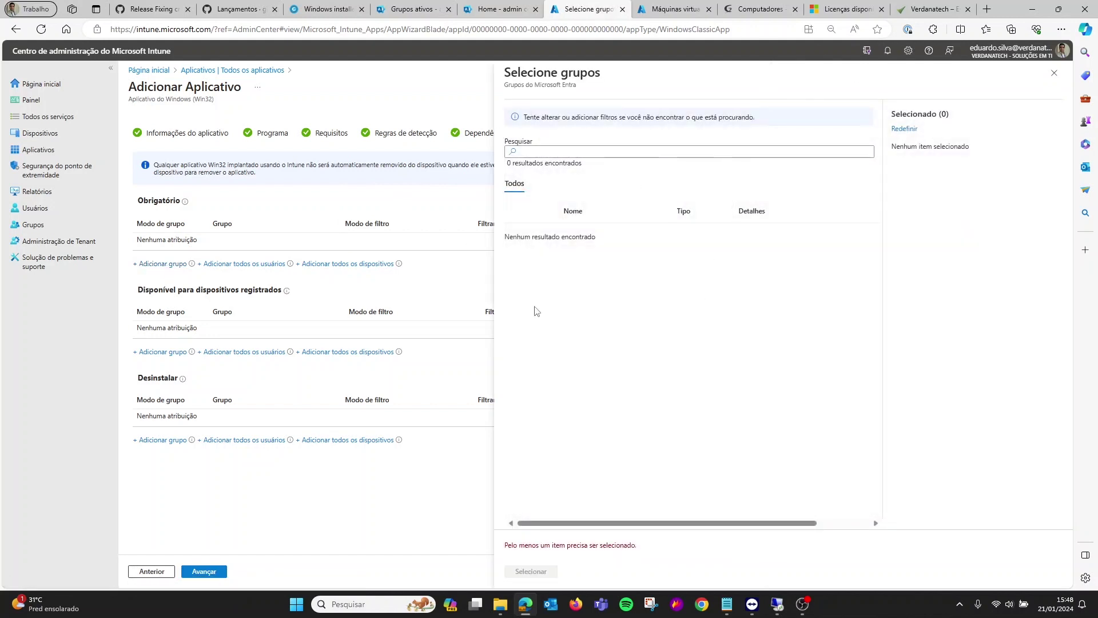
pyautogui.click(549, 184)
pyautogui.click(553, 151)
pyautogui.write('in')
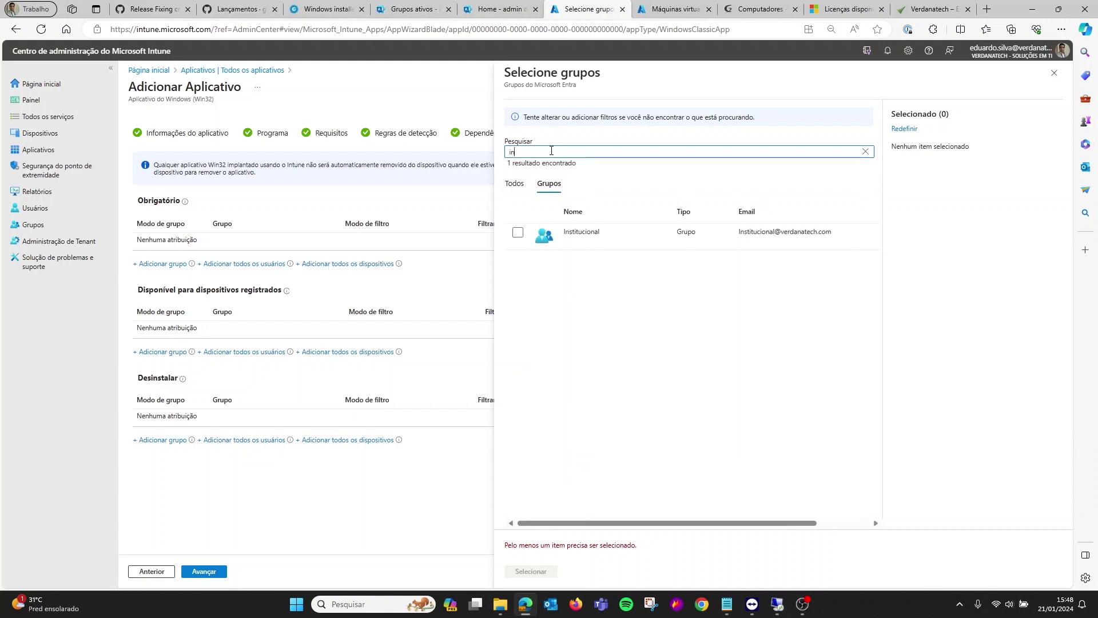
pyautogui.write('stune')
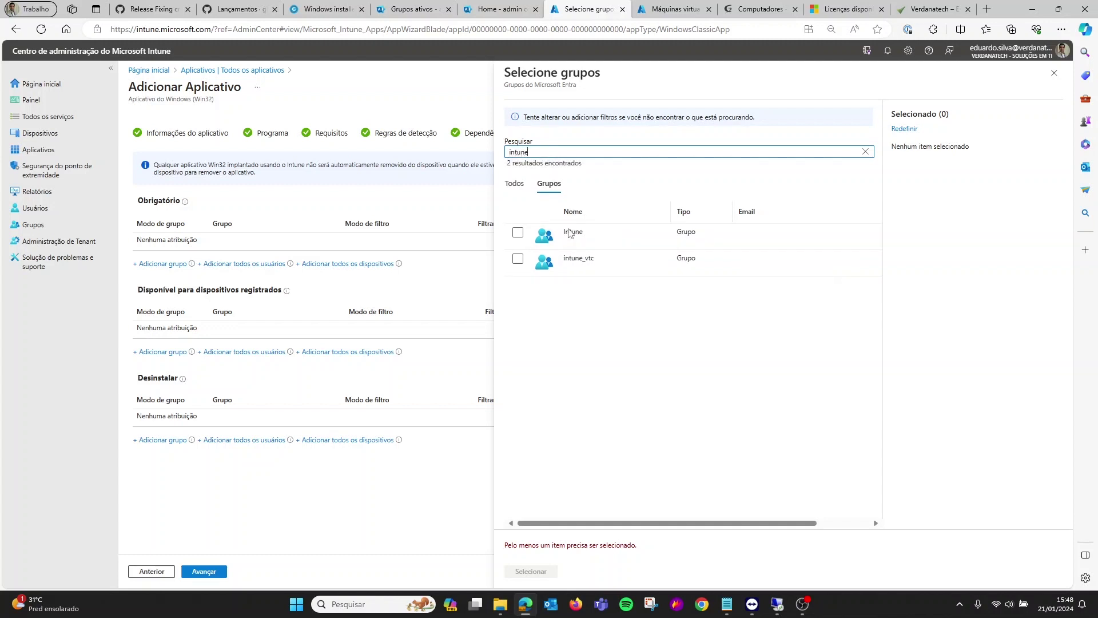
pyautogui.click(518, 234)
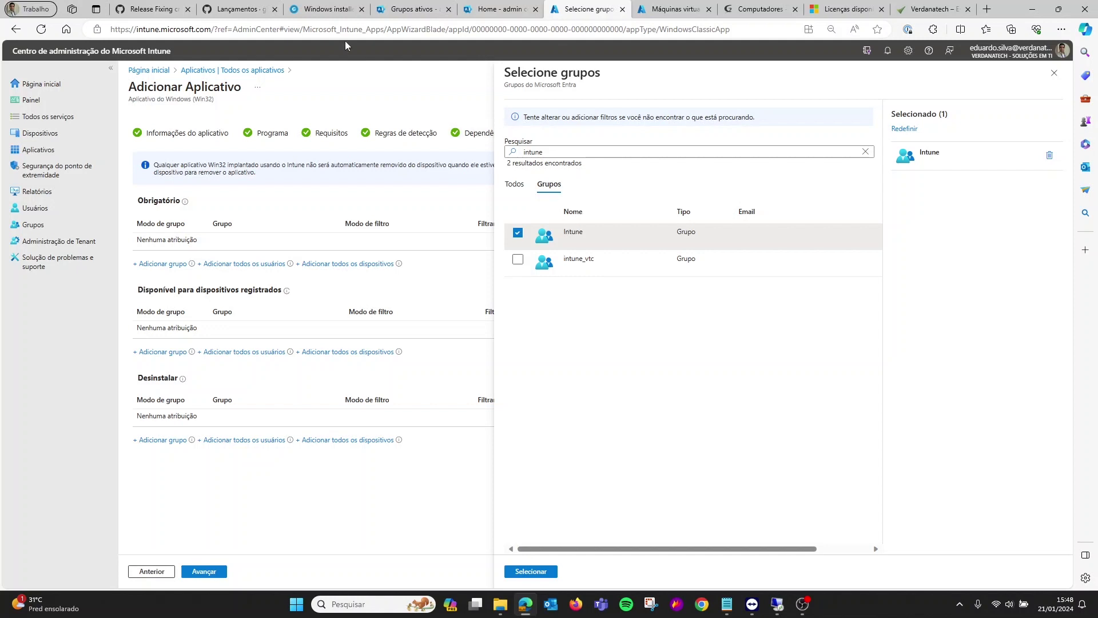
pyautogui.click(529, 572)
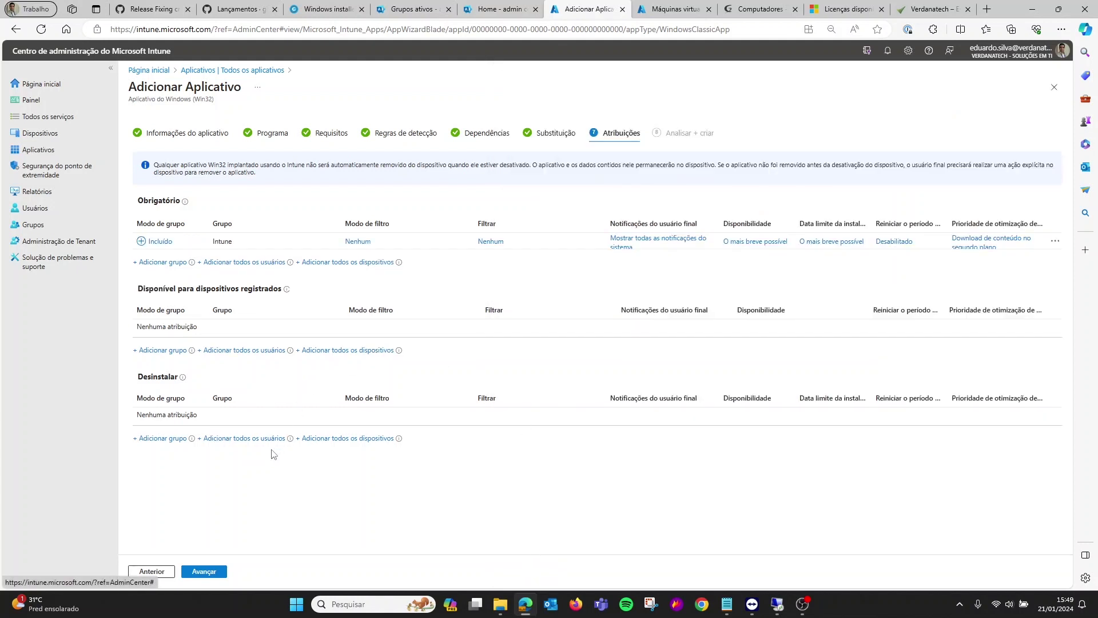
# Review the application summary in Analisar + criar, including the installation command, and create the app.
pyautogui.click(213, 571)
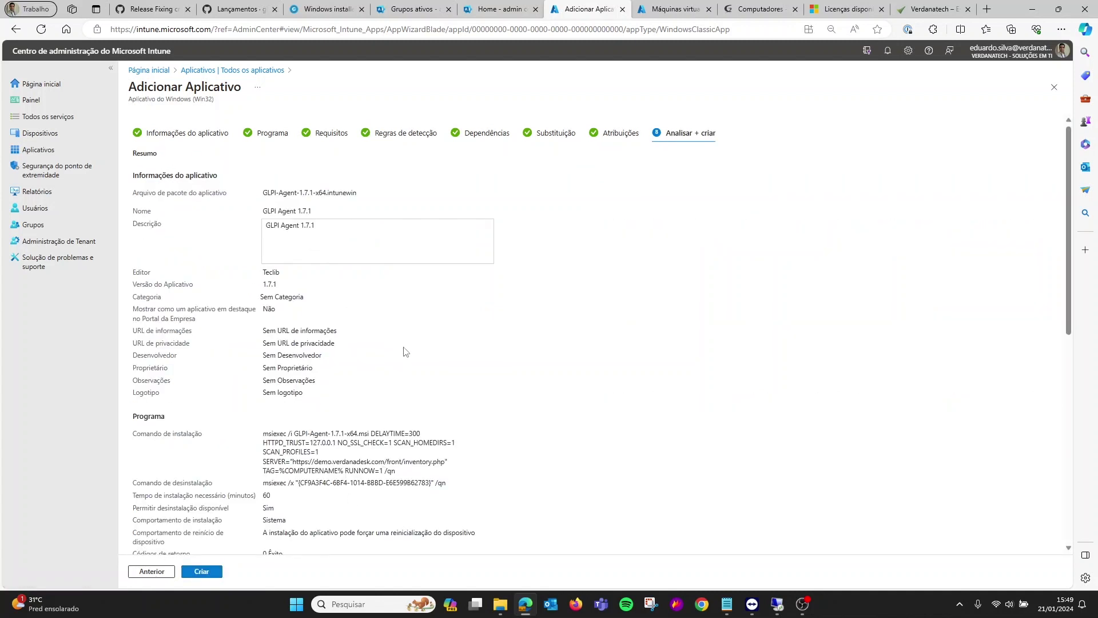
pyautogui.scroll(-3, 409, 212)
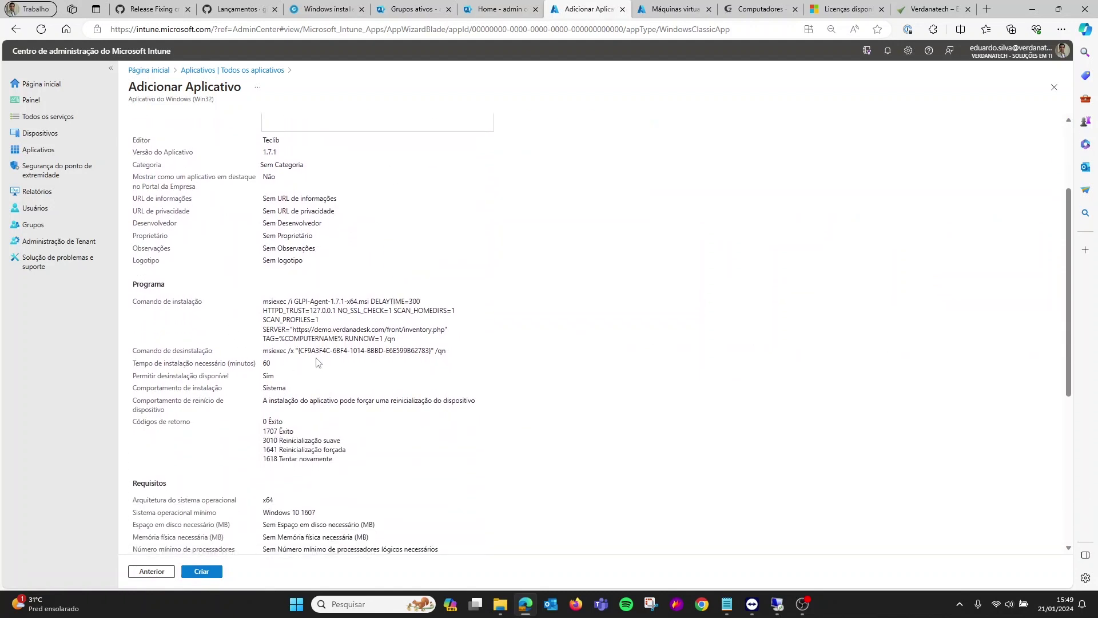
pyautogui.scroll(3, 380, 195)
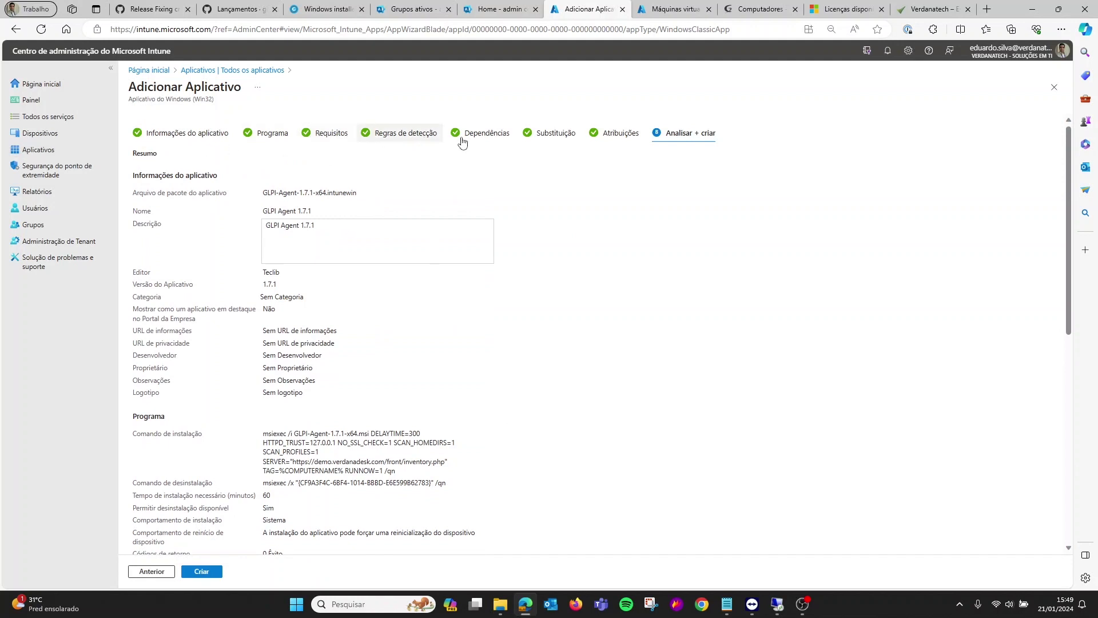
pyautogui.scroll(-2, 467, 303)
pyautogui.scroll(-1, 466, 303)
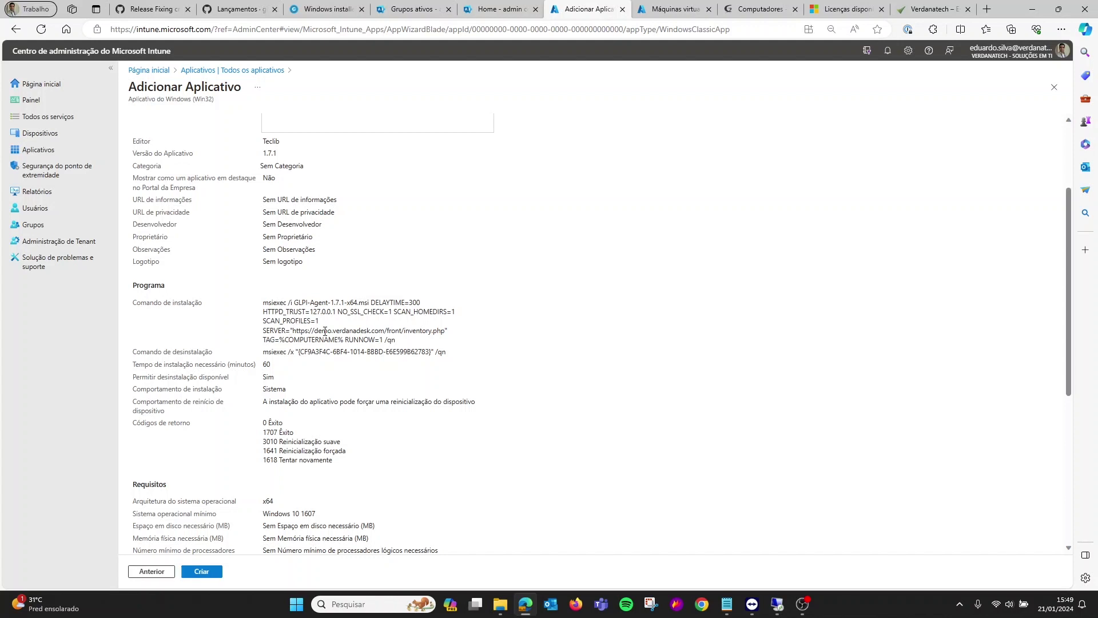
pyautogui.click(203, 572)
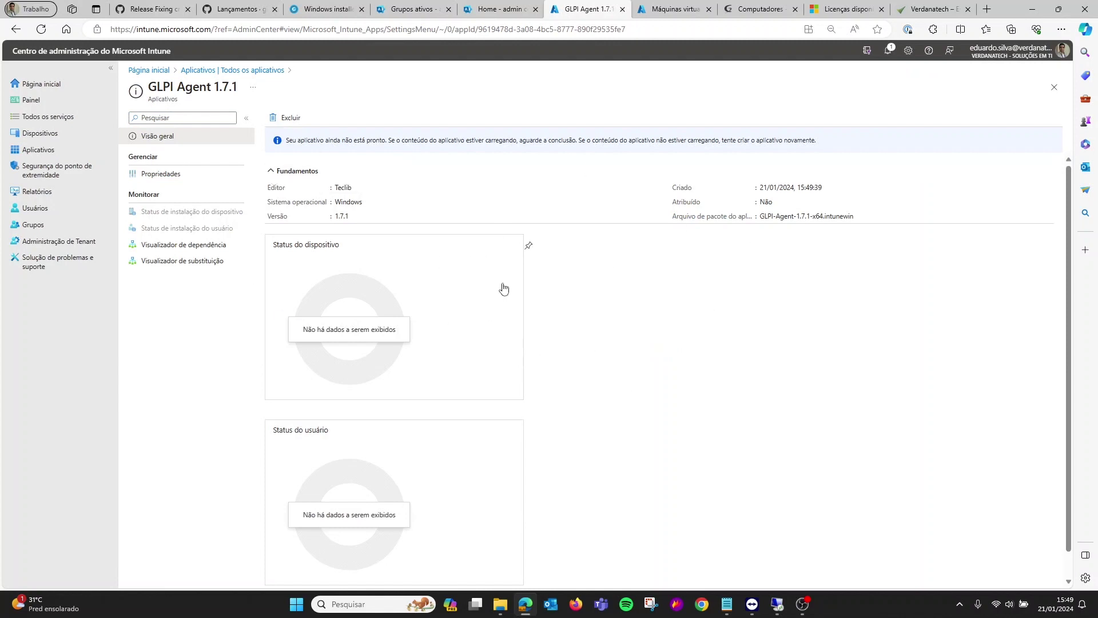
# Check the upload notifications for GLPI Agent 1.7.1 and open the app's device installation status list.
pyautogui.click(888, 52)
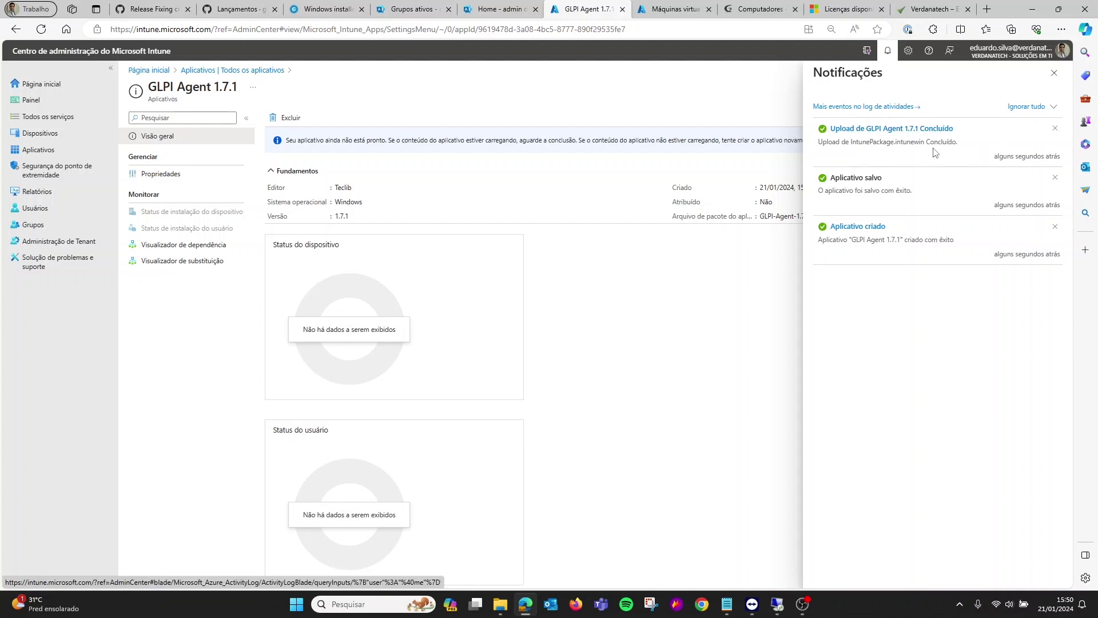
pyautogui.click(1054, 73)
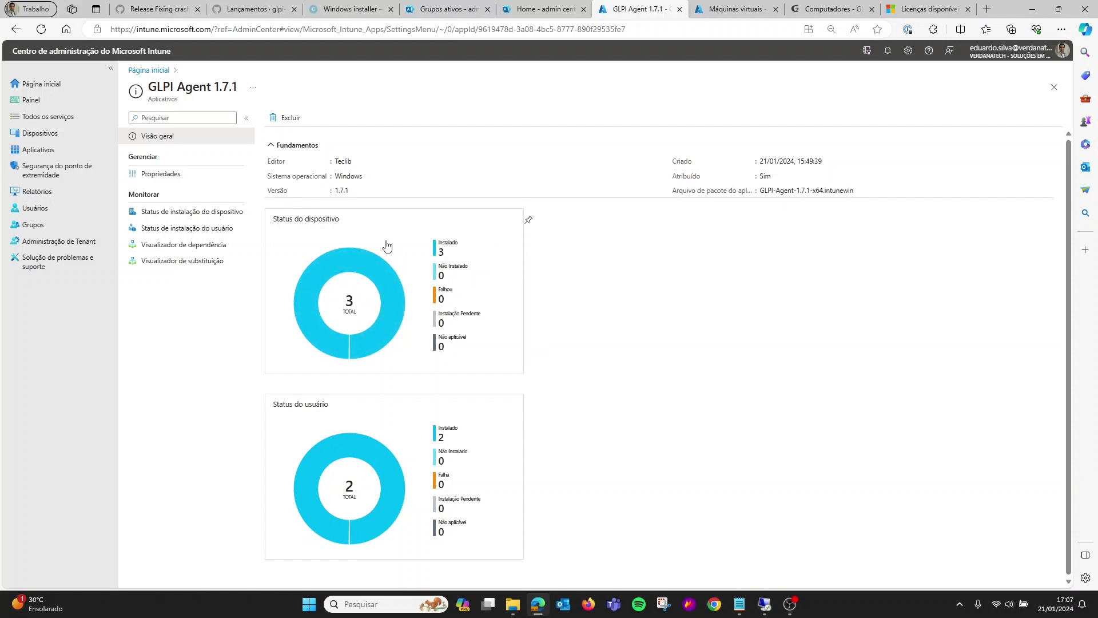
pyautogui.click(355, 319)
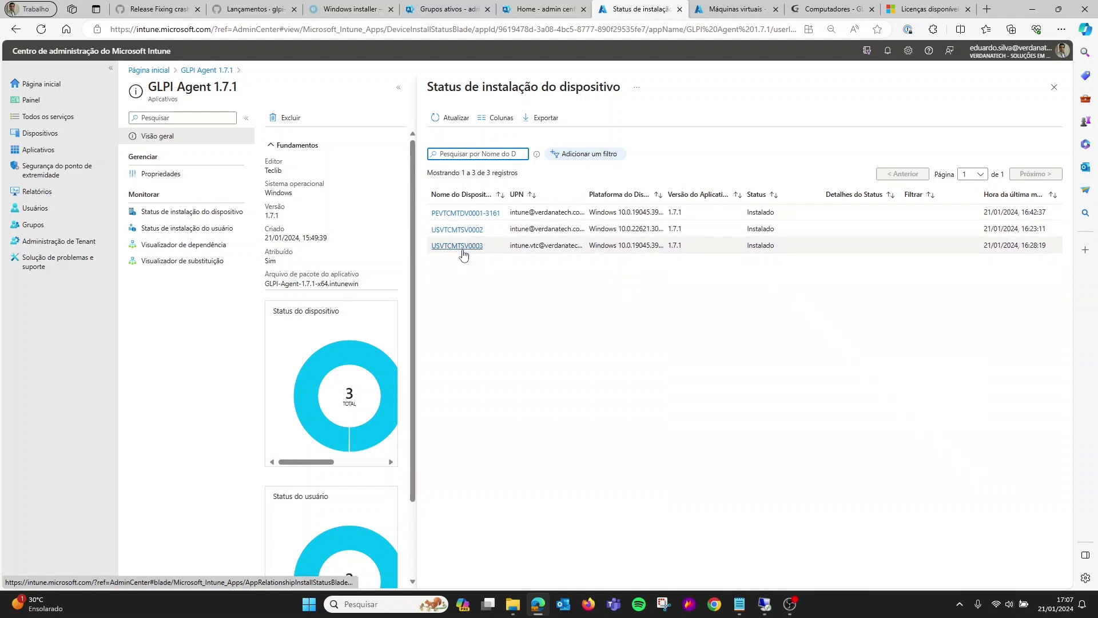
# Compare the USVTC virtual machines in the Azure portal with the device names in Intune's GLPI Agent 1.7.1 device installation status list.
pyautogui.click(735, 9)
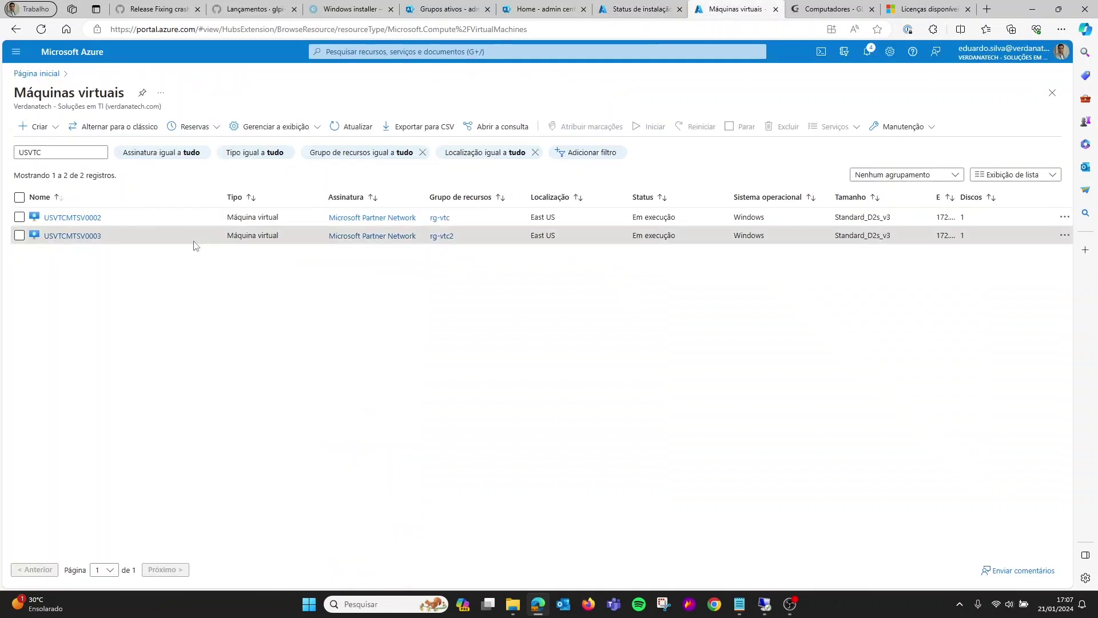
pyautogui.click(649, 13)
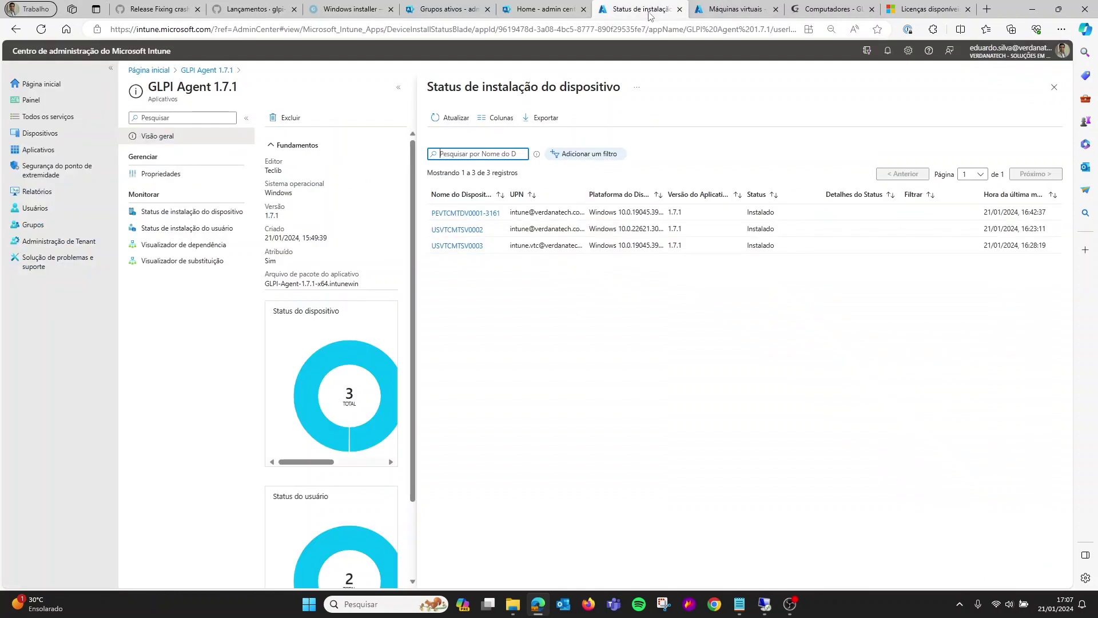
pyautogui.moveTo(429, 212); pyautogui.dragTo(513, 214)
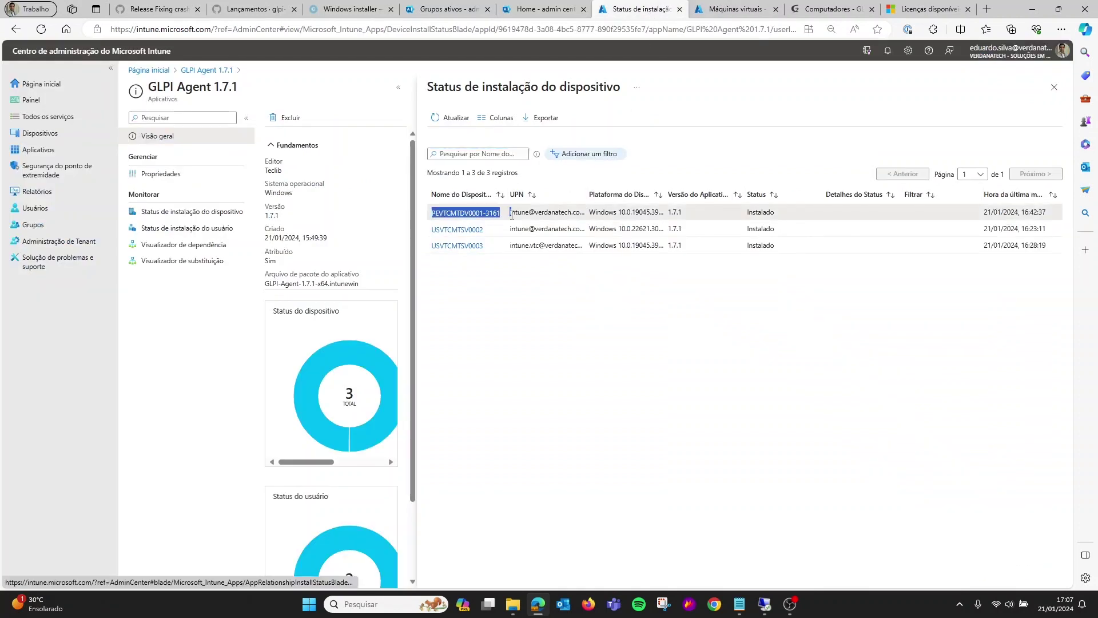
pyautogui.click(506, 287)
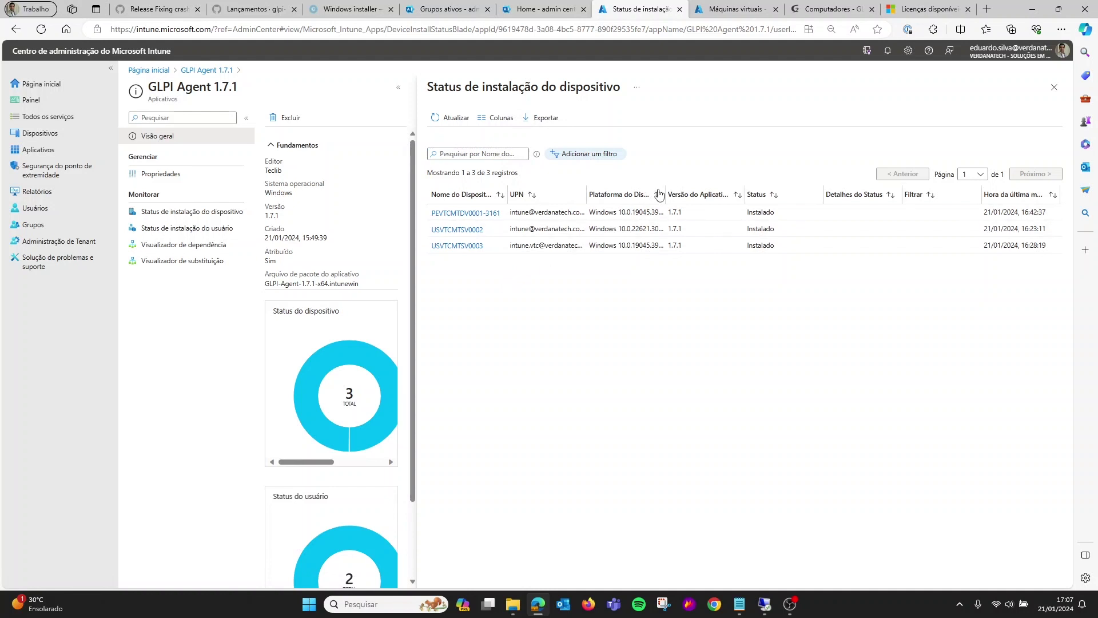
# Widen the Plataforma do Dispositivo column and review each device's Windows platform, last check-in time and UPN.
pyautogui.moveTo(668, 189); pyautogui.dragTo(695, 189)
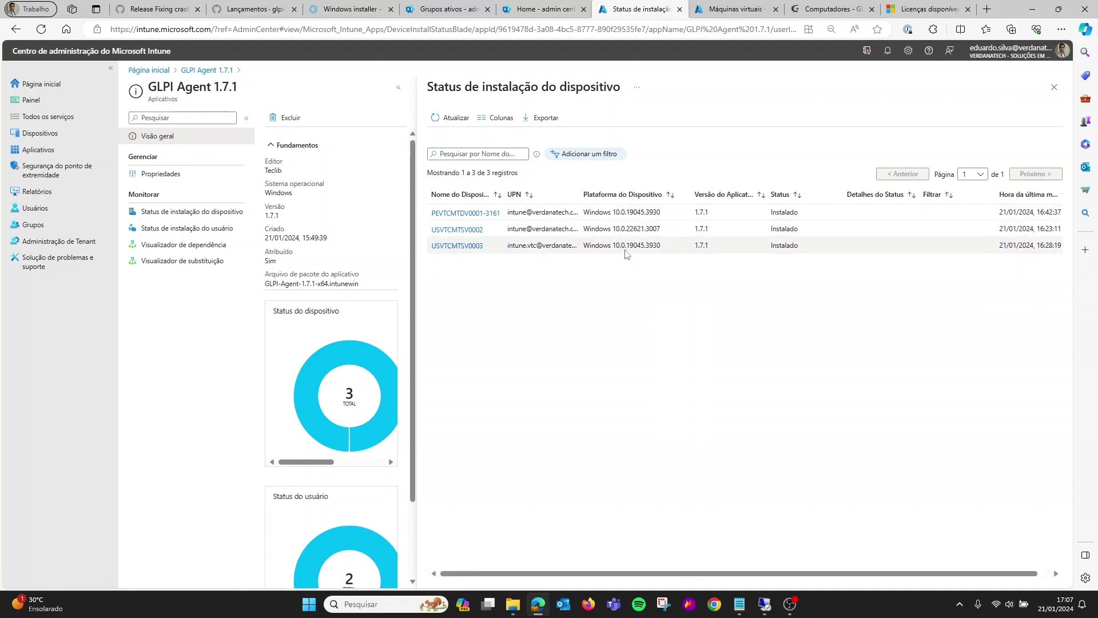
pyautogui.moveTo(997, 212); pyautogui.dragTo(1018, 224)
pyautogui.click(1017, 223)
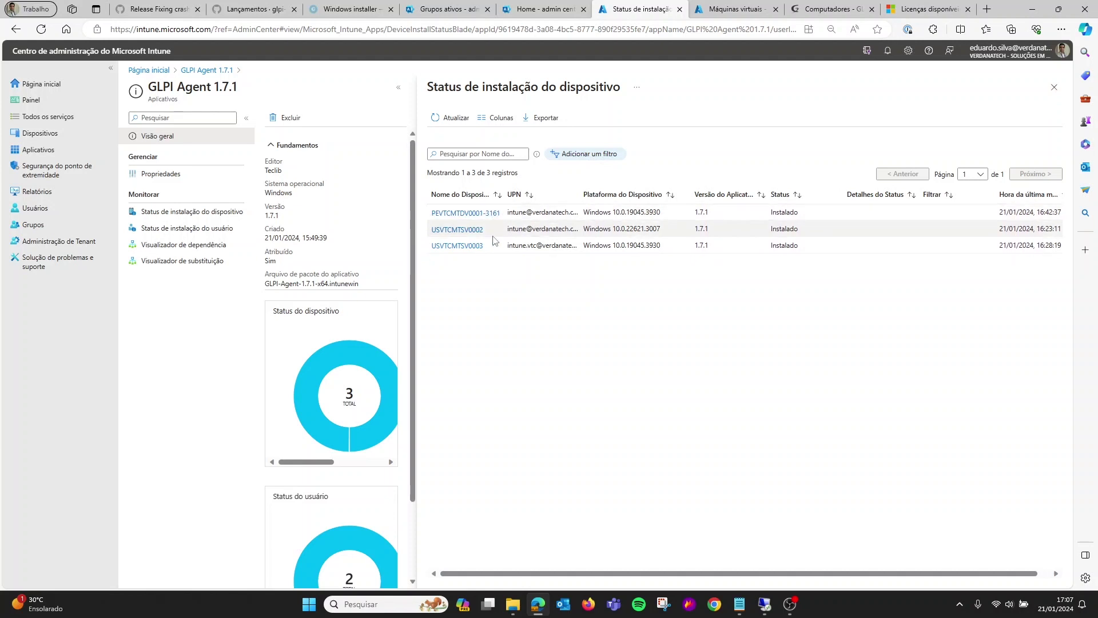
pyautogui.moveTo(509, 213); pyautogui.dragTo(533, 231)
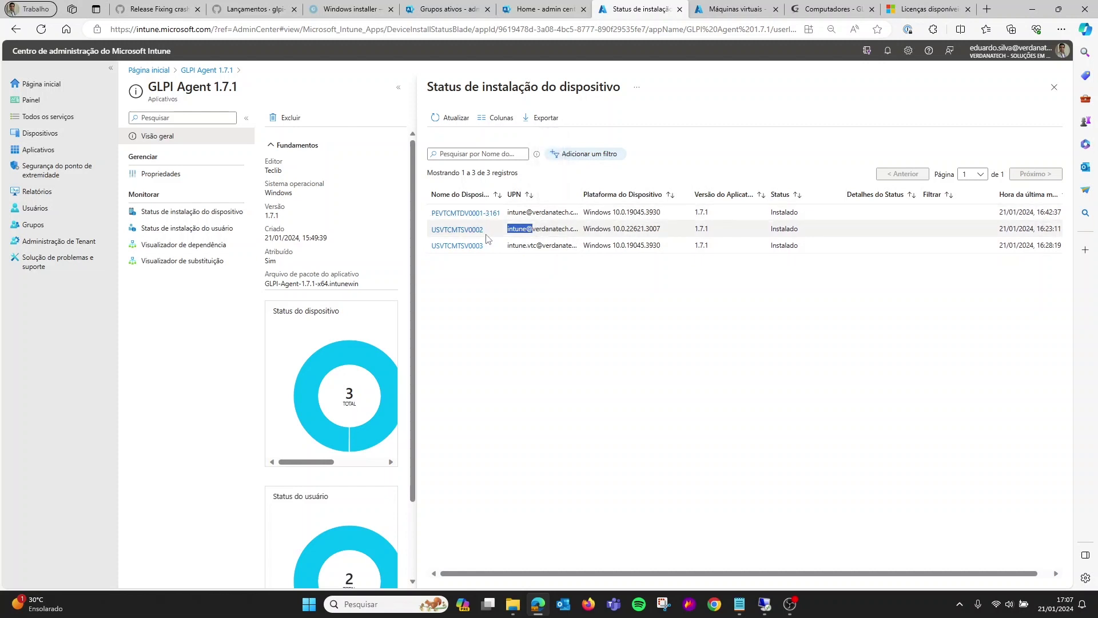
pyautogui.click(496, 267)
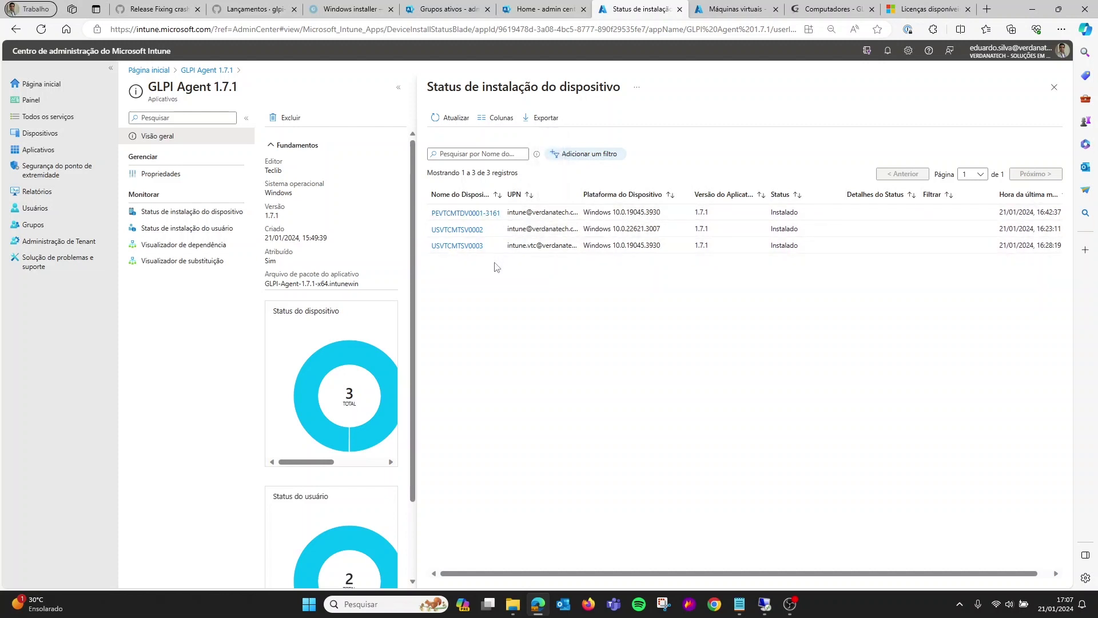
# Review the installation counts in GLPI Agent 1.7.1's user installation status and return to the app overview.
pyautogui.click(1053, 87)
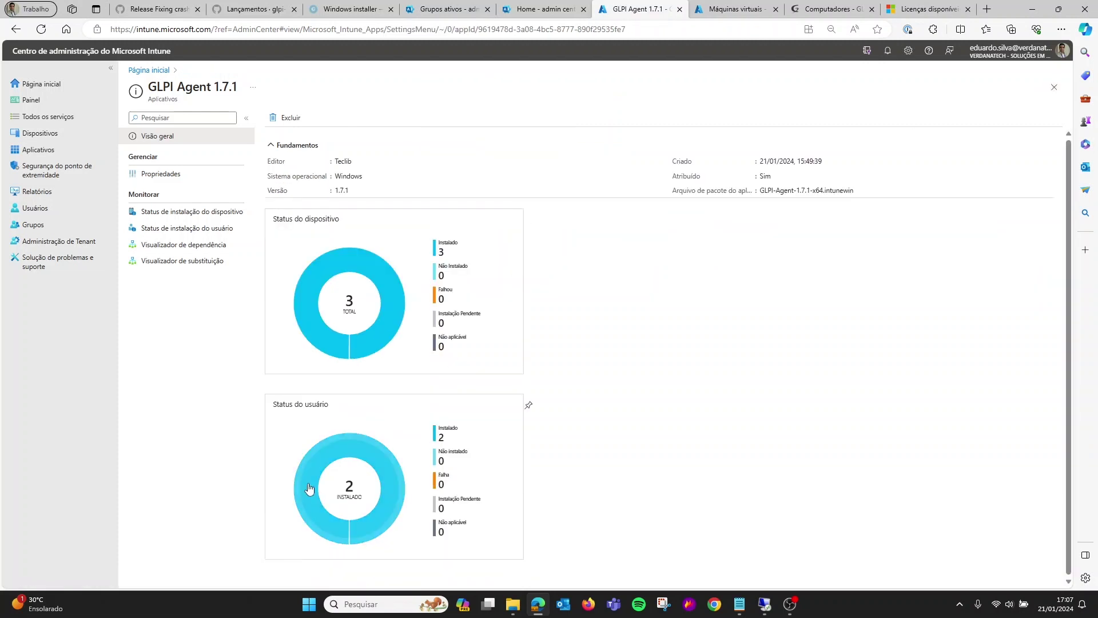
pyautogui.click(361, 489)
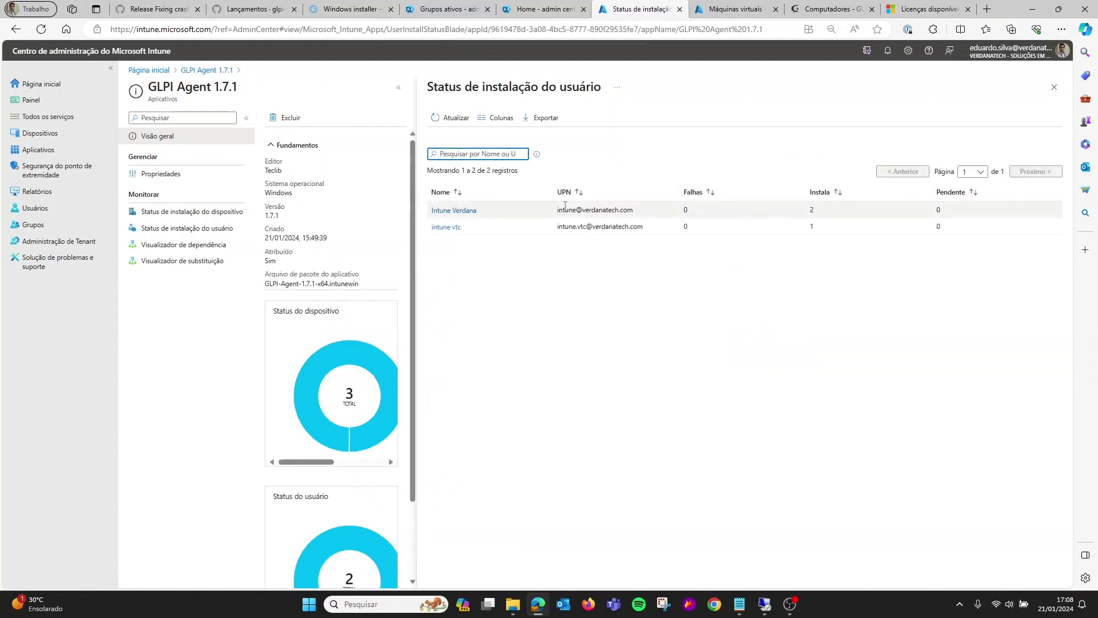
pyautogui.click(812, 210)
pyautogui.click(810, 212)
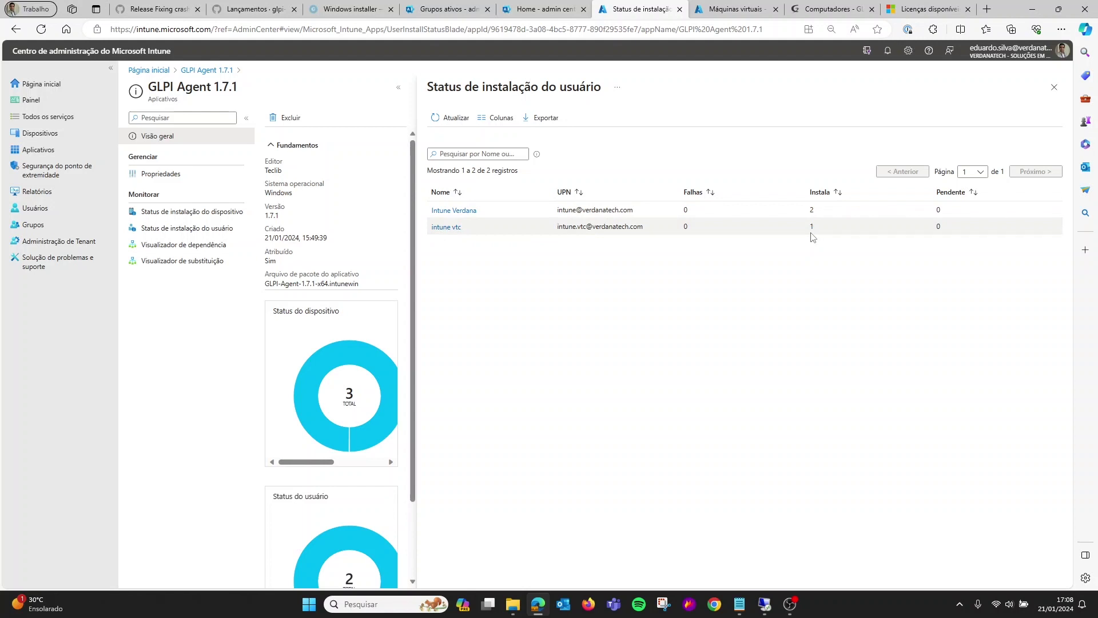
pyautogui.click(1050, 88)
pyautogui.click(1052, 89)
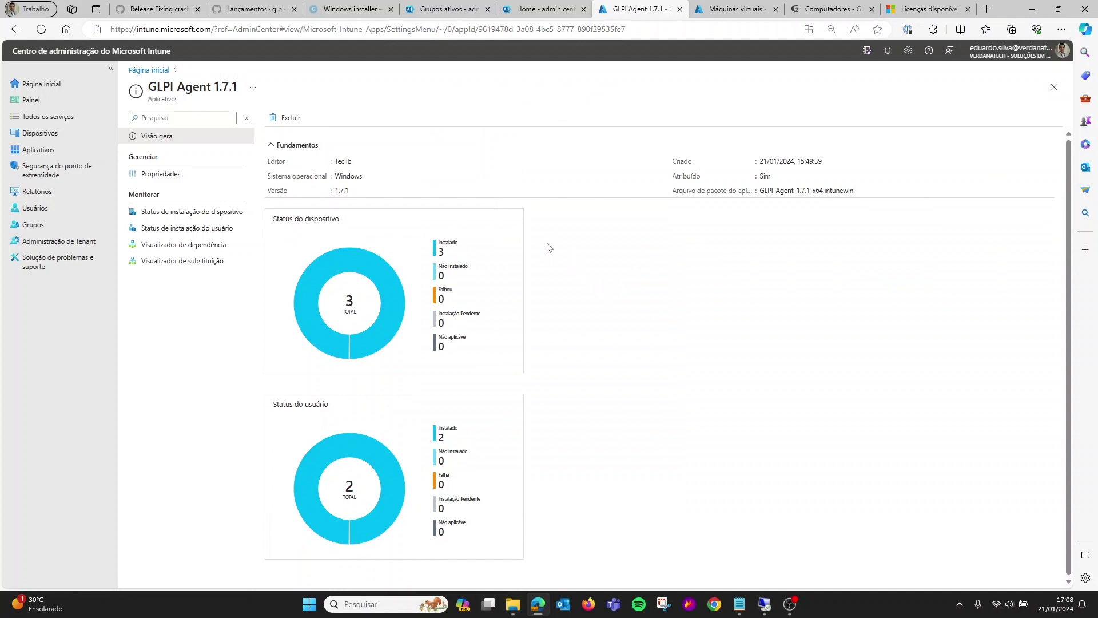
# Reopen the app's device installation status, switch to the USVTCMTSV0002 remote session and check its device name in the system information.
pyautogui.click(338, 303)
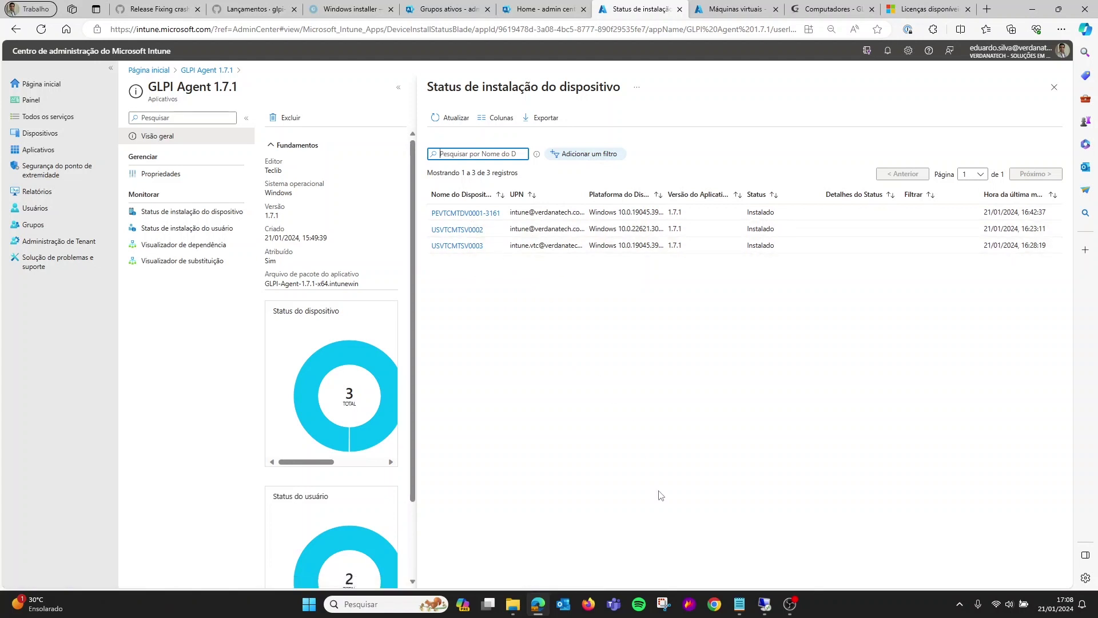
pyautogui.moveTo(773, 611)
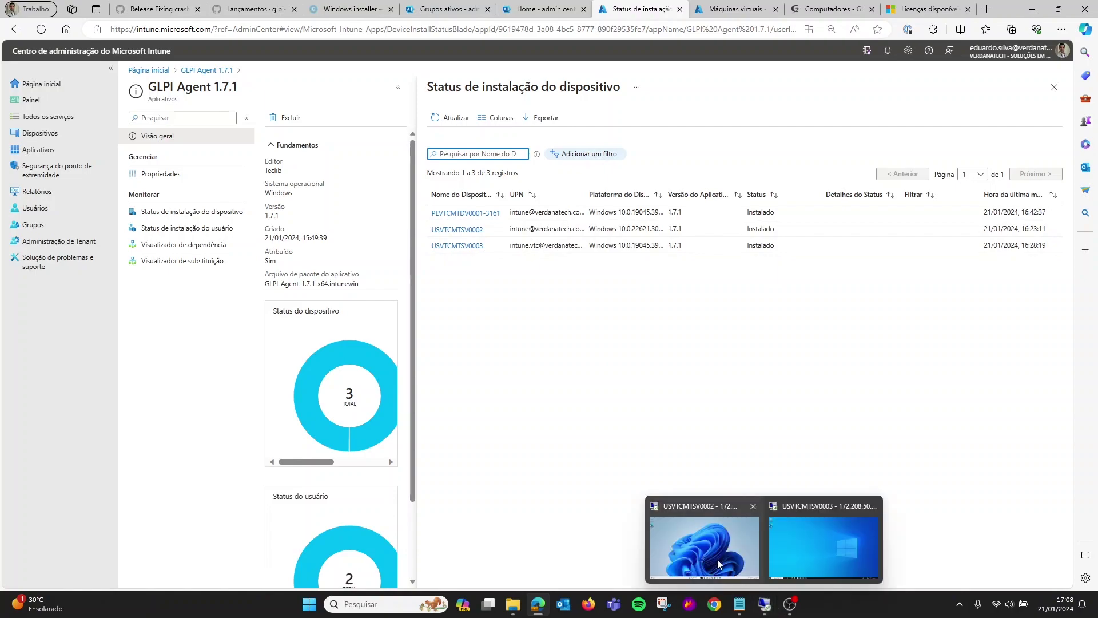
pyautogui.click(686, 558)
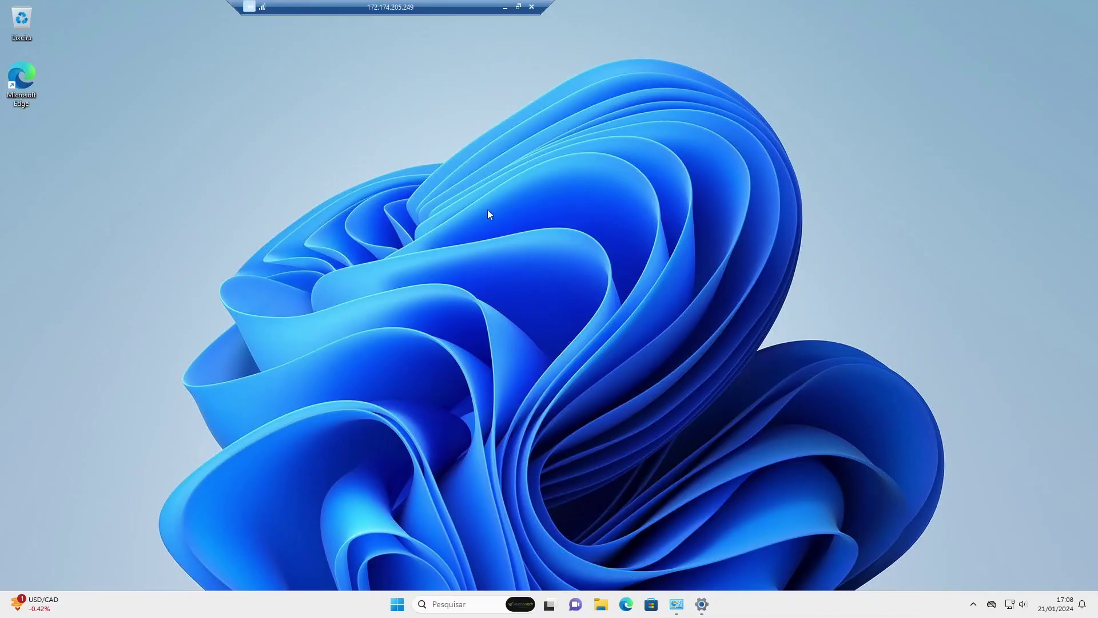
pyautogui.moveTo(680, 615)
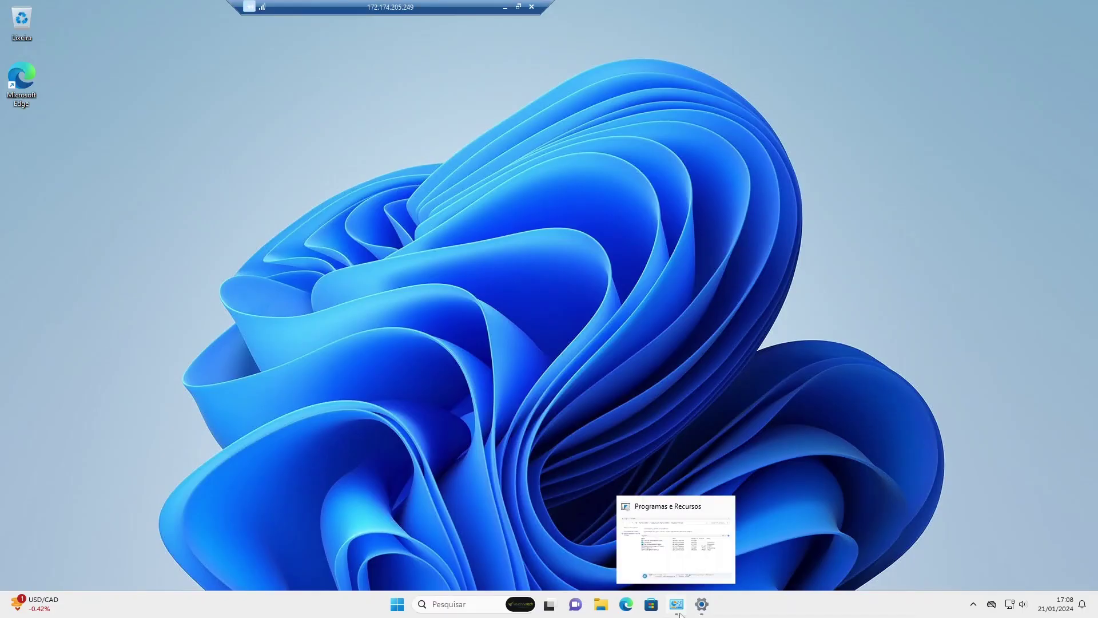
pyautogui.click(703, 605)
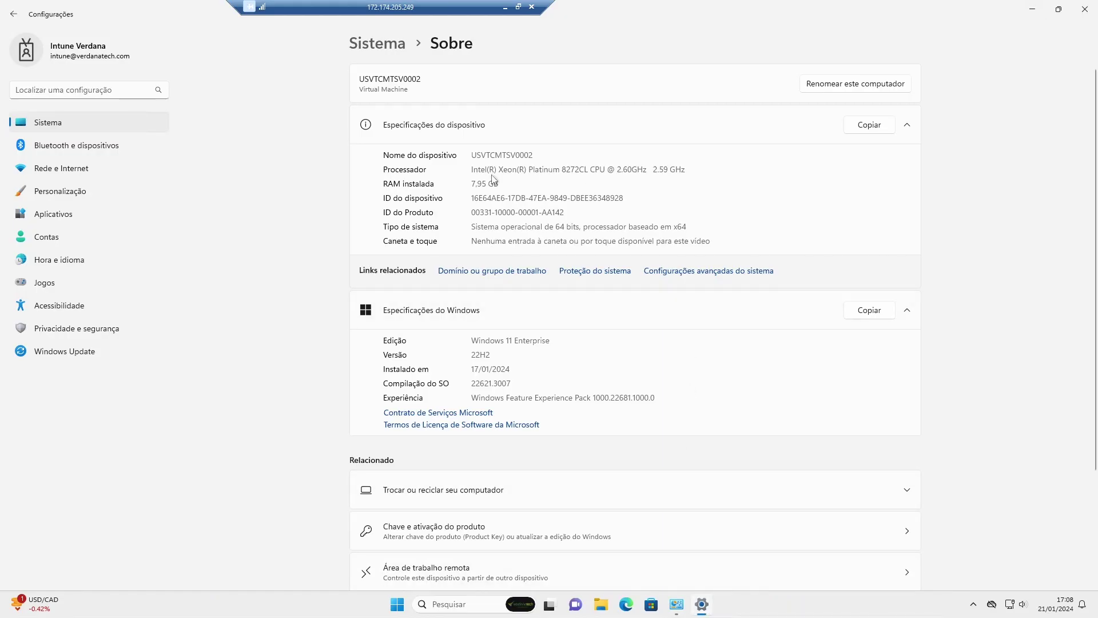
pyautogui.moveTo(471, 155); pyautogui.dragTo(525, 155)
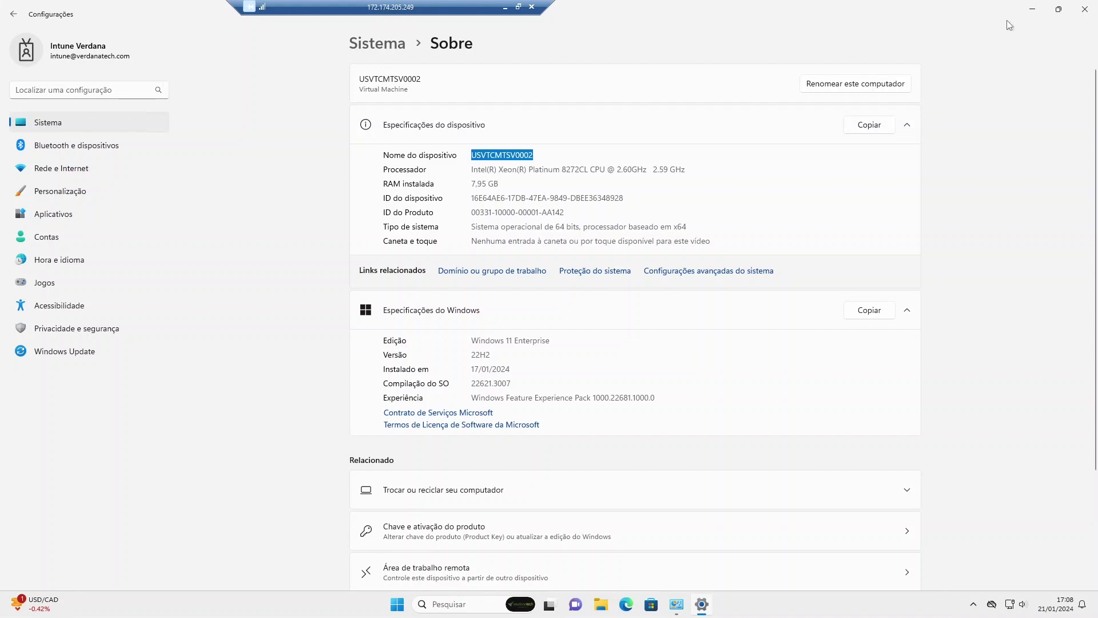
pyautogui.click(1033, 13)
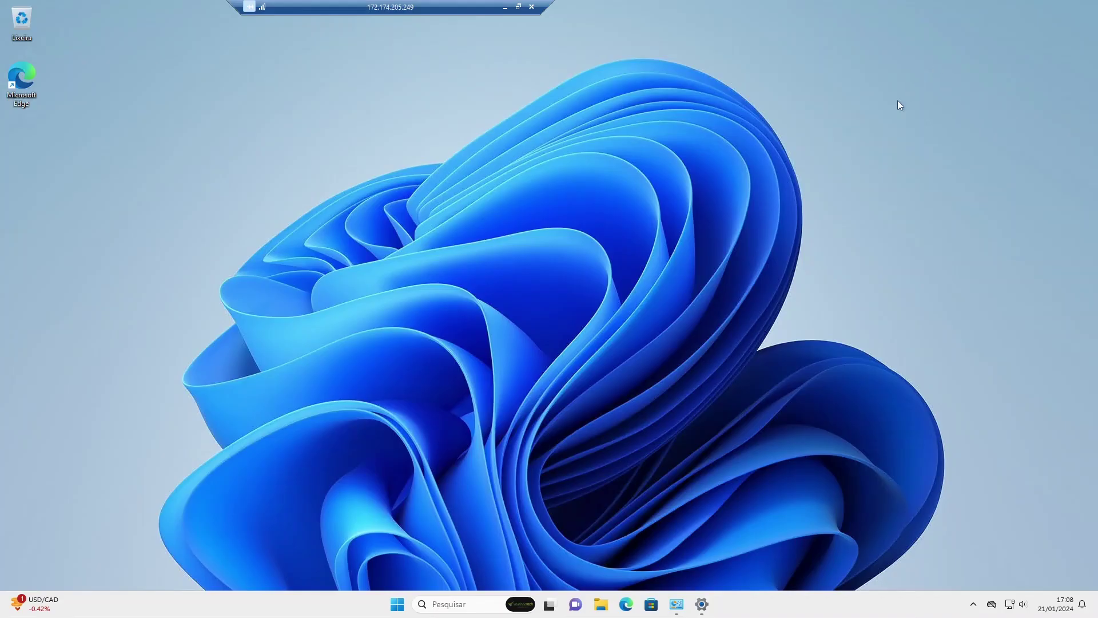
# Expand and read the Microsoft Intune software distribution notifications on USVTCMTSV0002.
pyautogui.click(1082, 605)
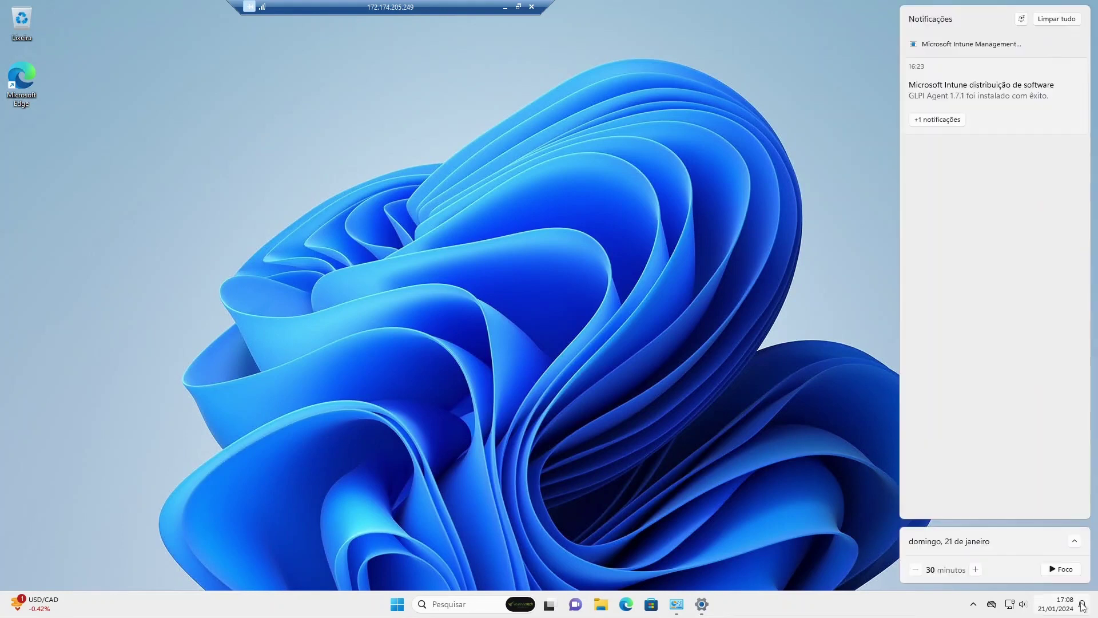
pyautogui.click(933, 121)
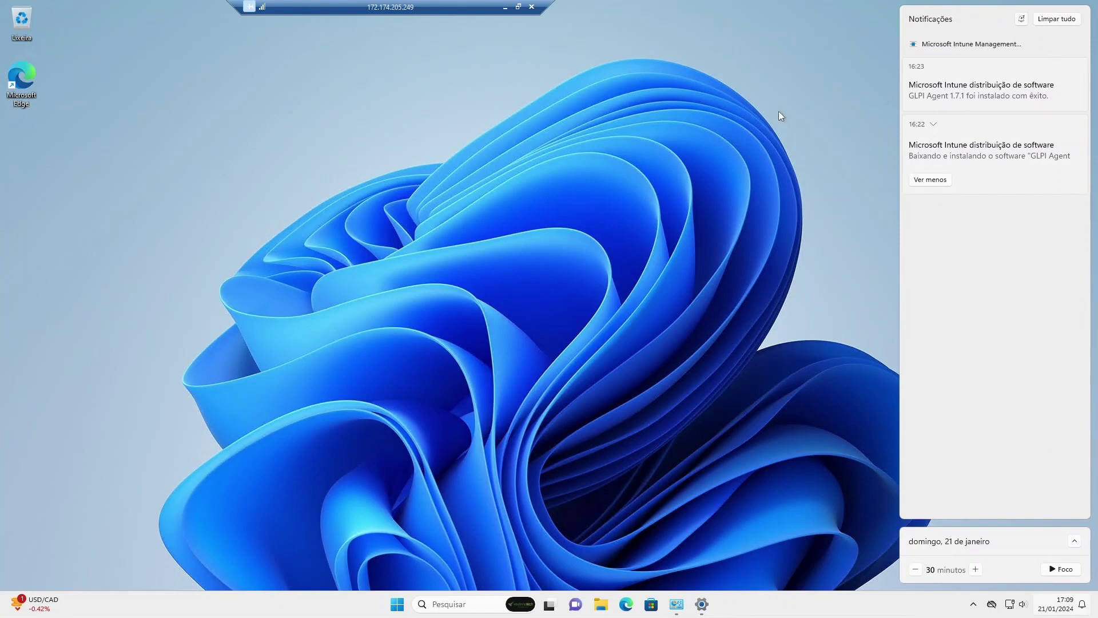
pyautogui.click(395, 608)
pyautogui.click(396, 606)
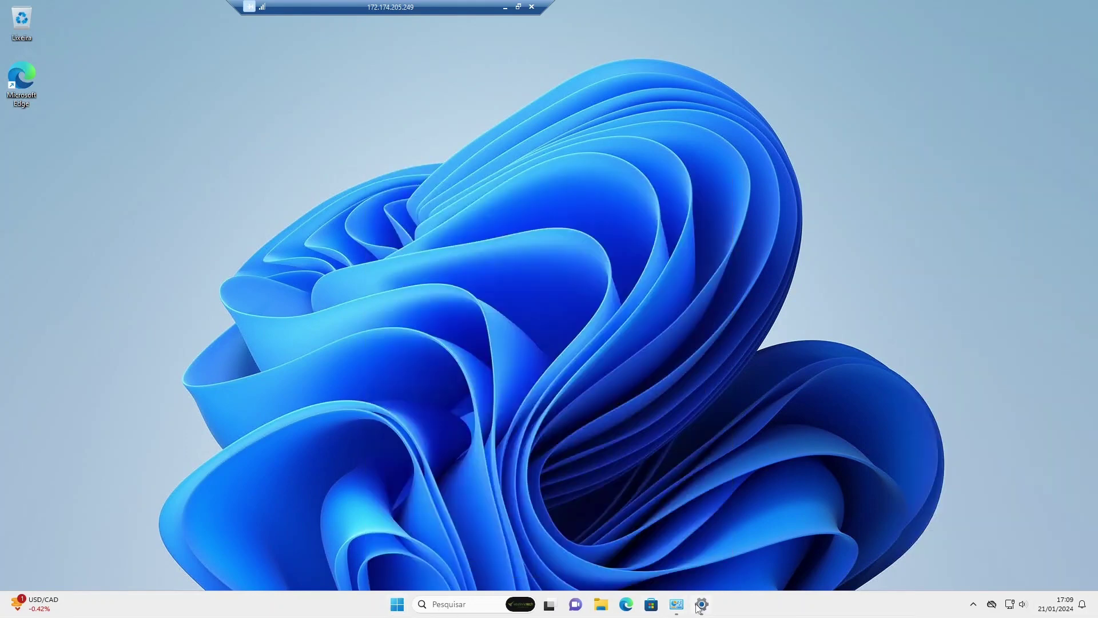
# Check the Windows edition of USVTCMTSV0002 in its system information and return to the Intune admin center.
pyautogui.click(699, 606)
pyautogui.click(753, 351)
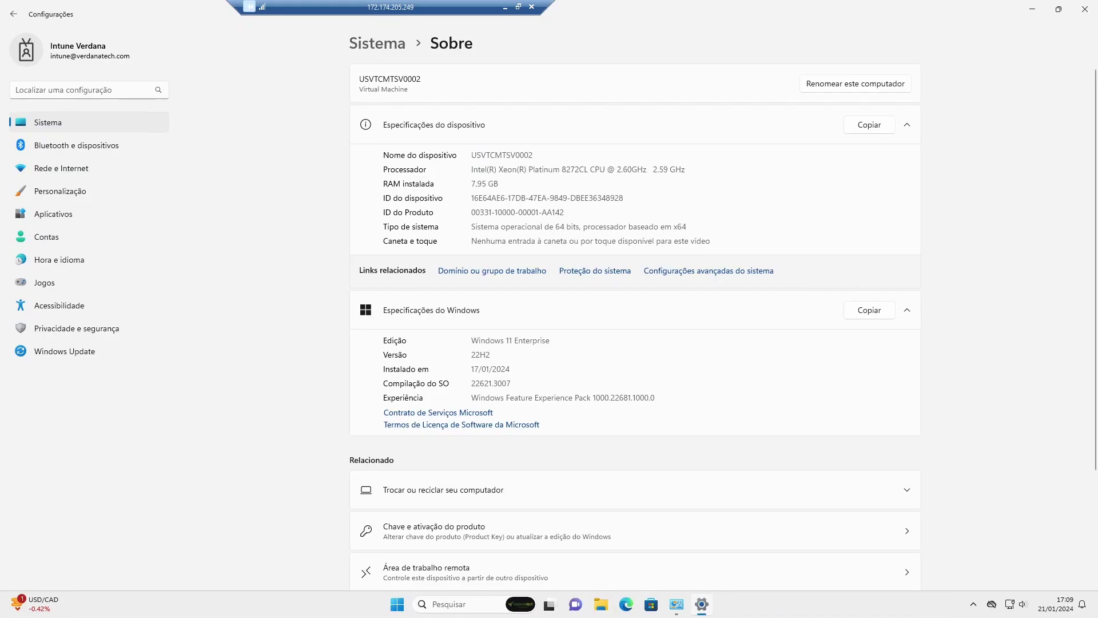
pyautogui.moveTo(551, 341); pyautogui.dragTo(470, 340)
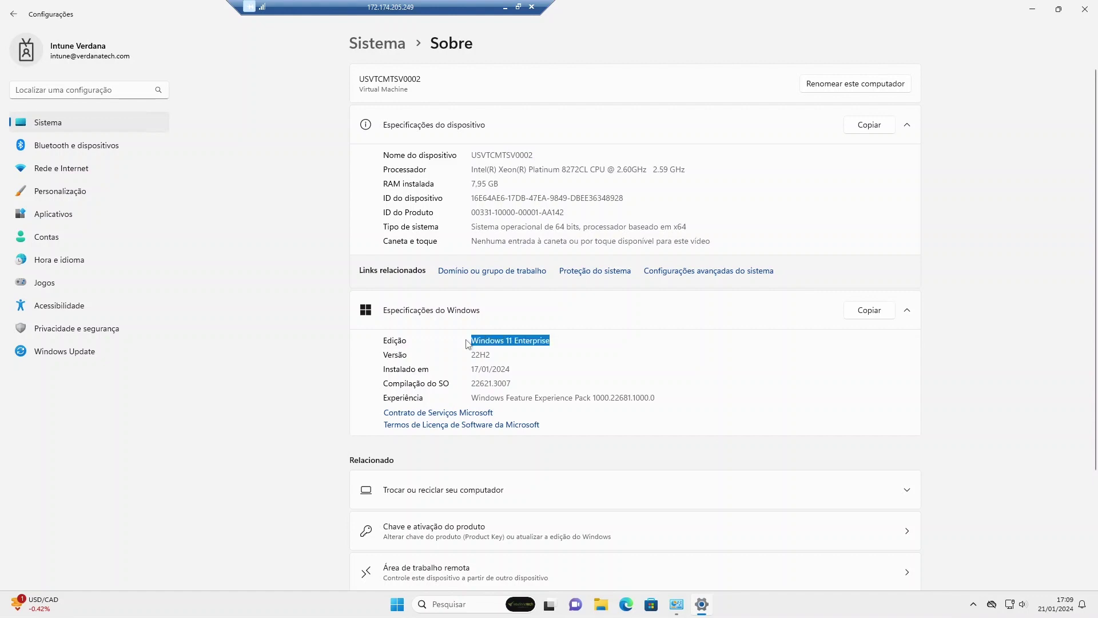
pyautogui.click(587, 50)
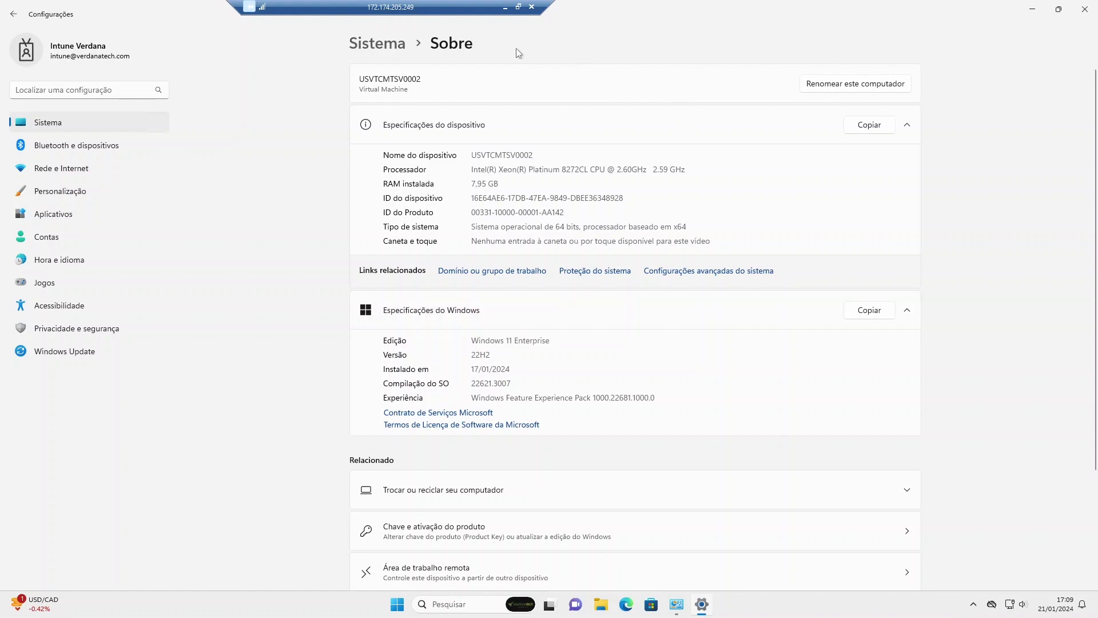
pyautogui.click(505, 7)
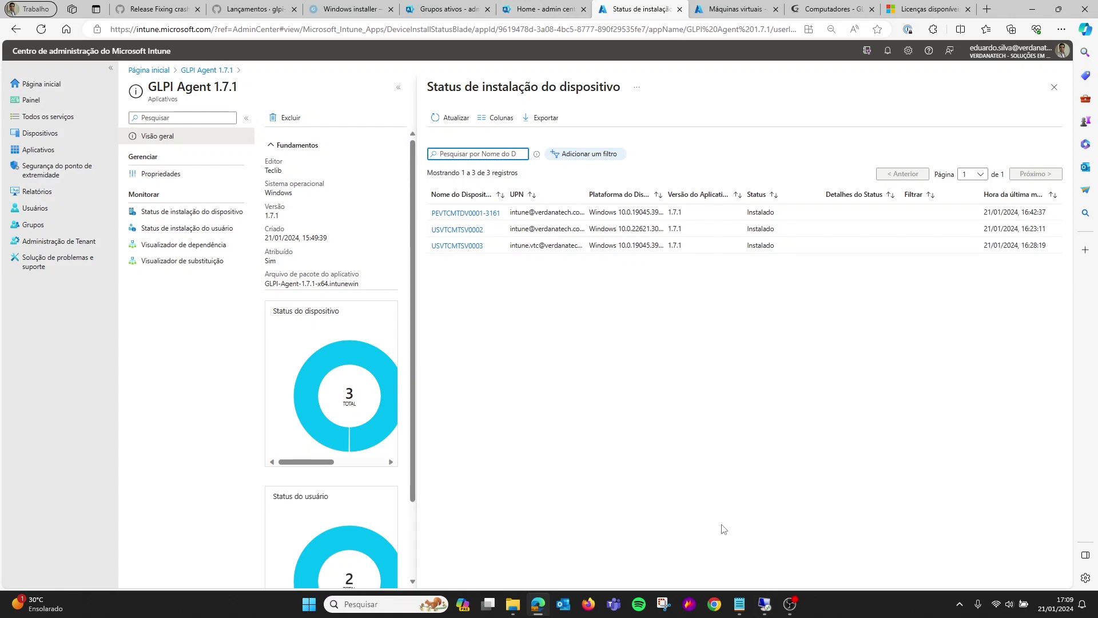
# Switch to the USVTCMTSV0003 remote session and check its device name and Windows edition in the system information.
pyautogui.moveTo(764, 604)
pyautogui.click(799, 549)
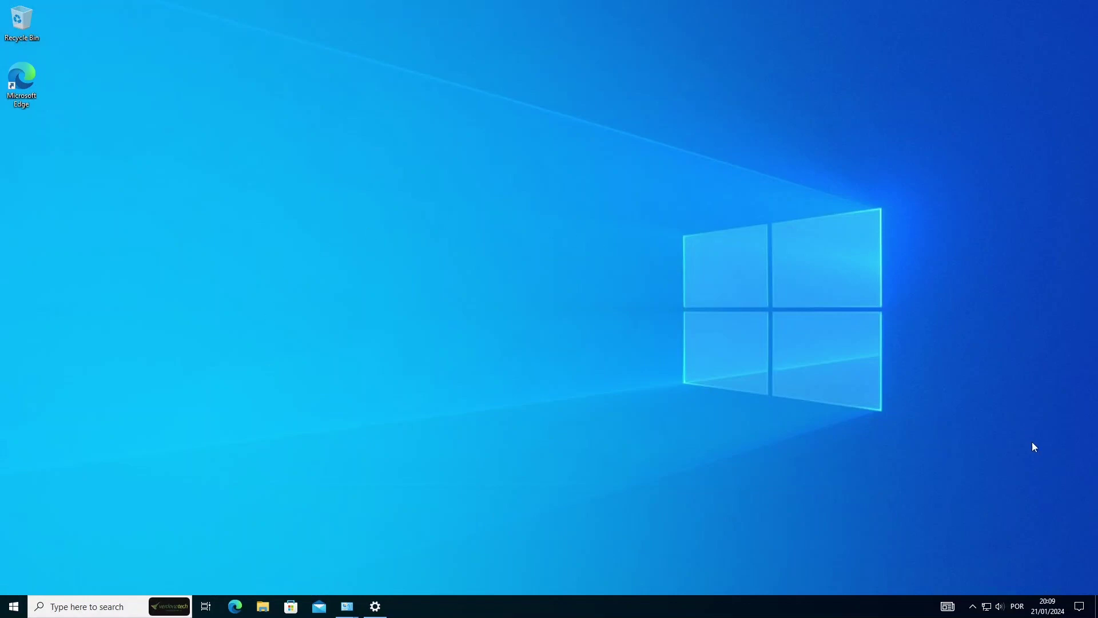
pyautogui.click(375, 606)
pyautogui.moveTo(351, 167)
pyautogui.mouseDown()
pyautogui.moveTo(324, 167)
pyautogui.moveTo(337, 167)
pyautogui.mouseUp()
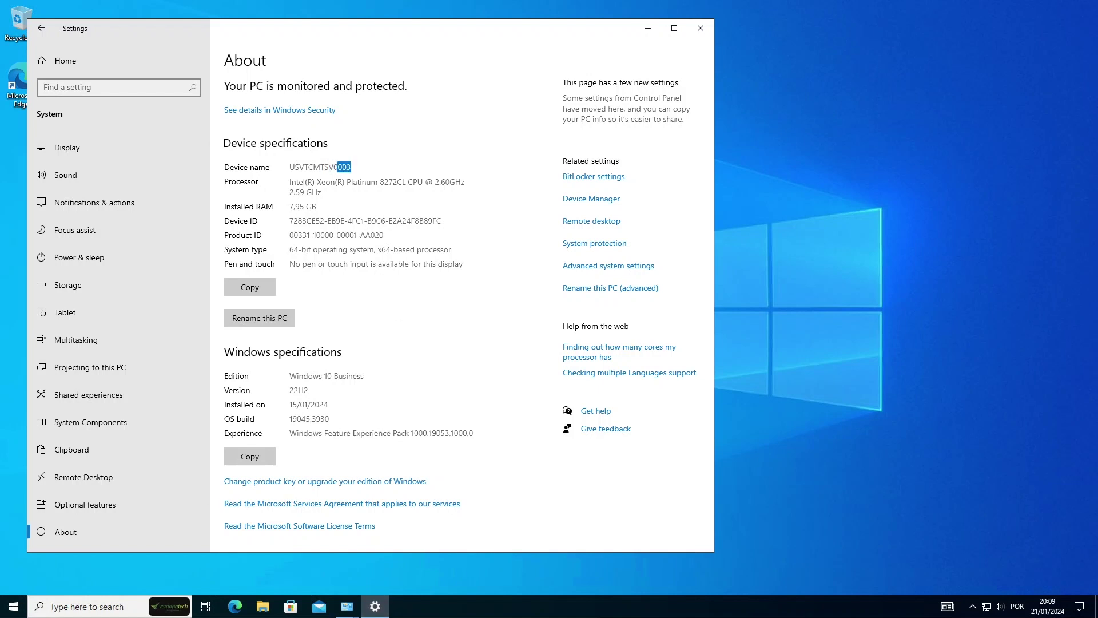
pyautogui.click(342, 167)
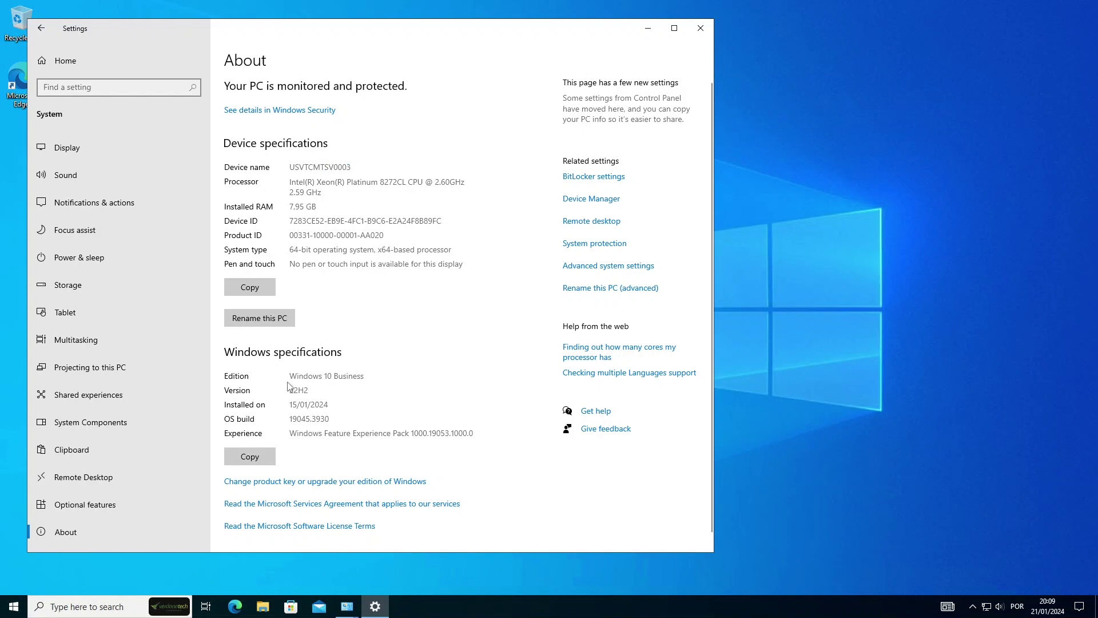
pyautogui.moveTo(291, 378); pyautogui.dragTo(364, 378)
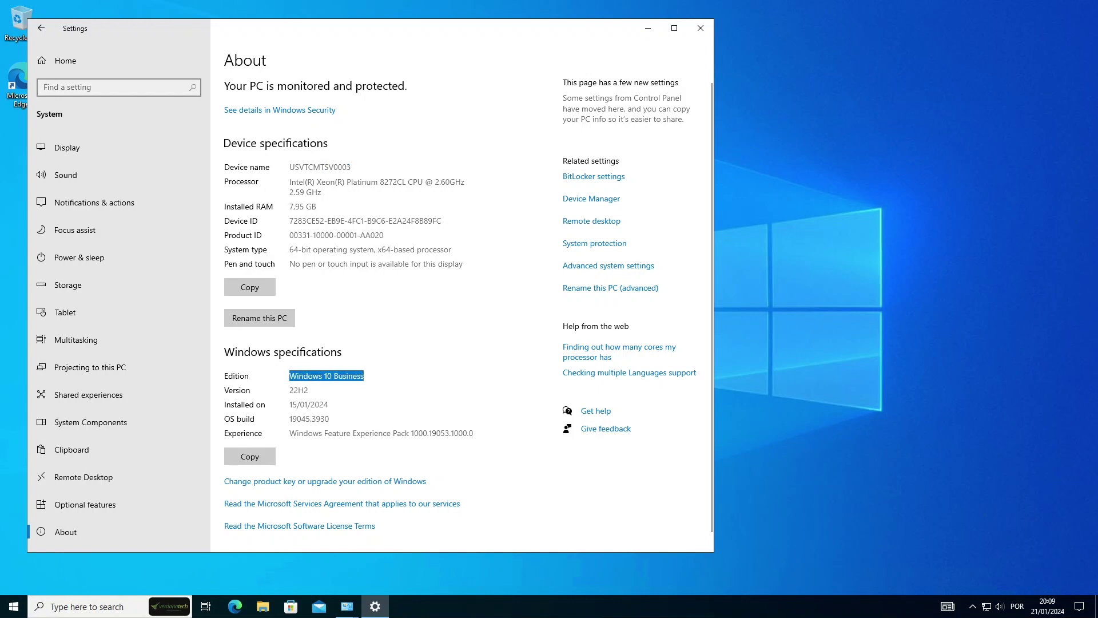
pyautogui.click(648, 28)
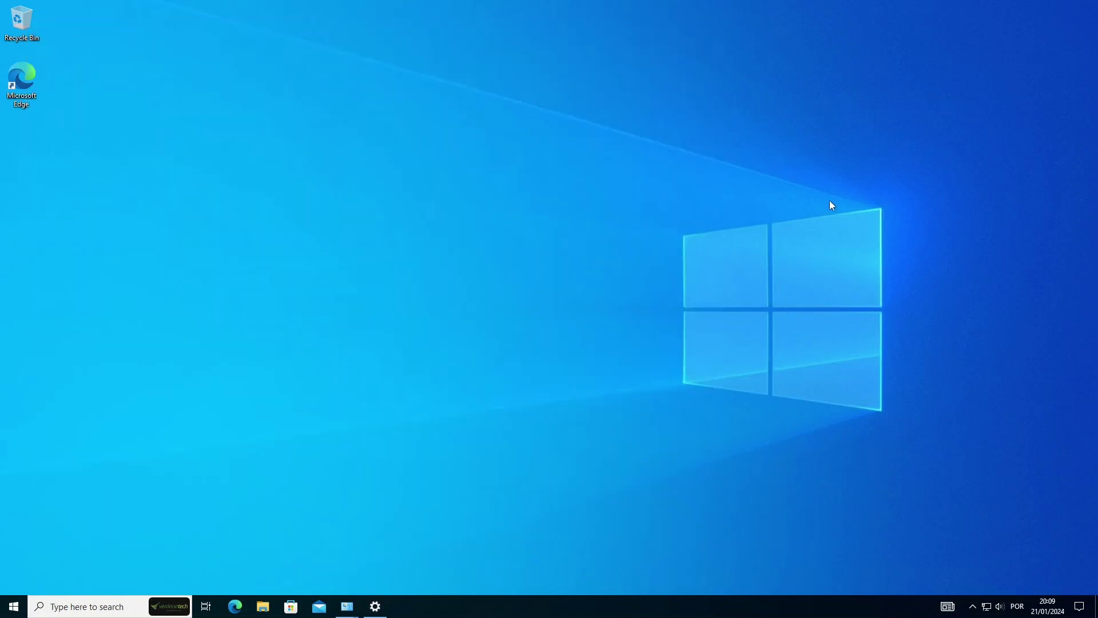
# Read the Intune notifications on USVTCMTSV0003 and refresh its Programs and Features list to check for GLPI Agent 1.7.1.
pyautogui.click(1079, 606)
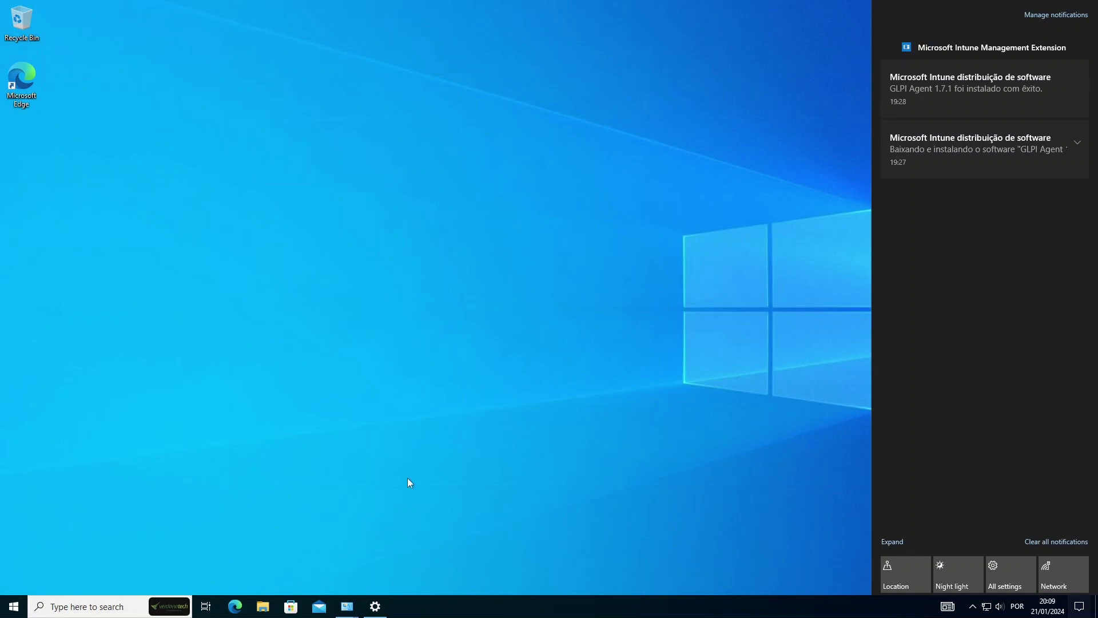
pyautogui.click(349, 608)
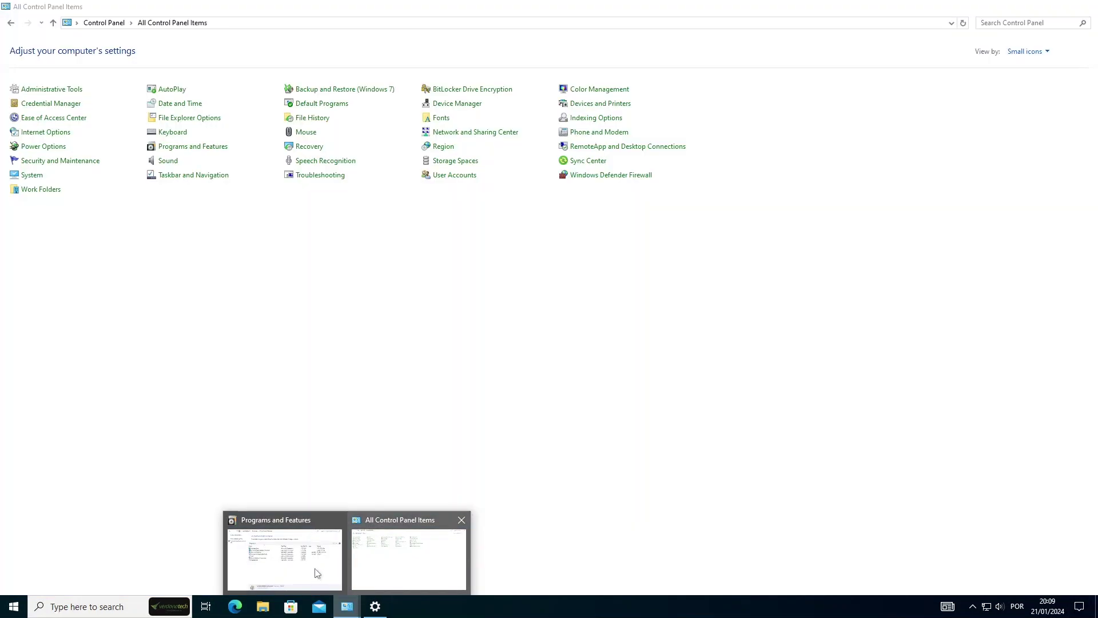
pyautogui.click(317, 574)
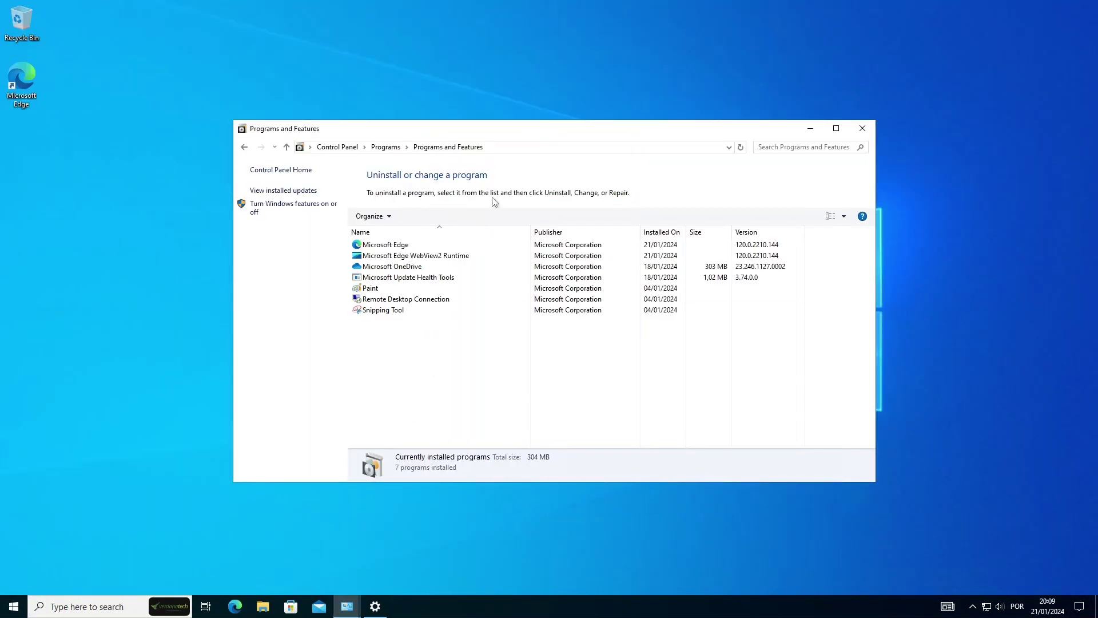
pyautogui.click(740, 147)
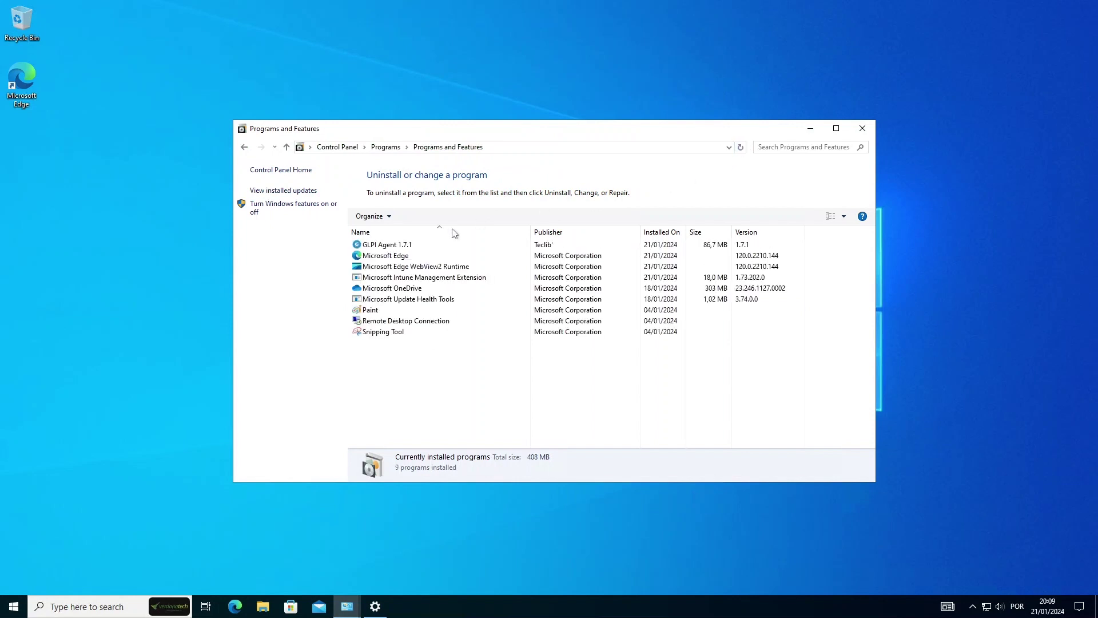
# Check the GLPI Agent 1.7.1 entry among the installed programs, and minimize the USVTCMTSV0003 remote session to return to Intune.
pyautogui.click(401, 245)
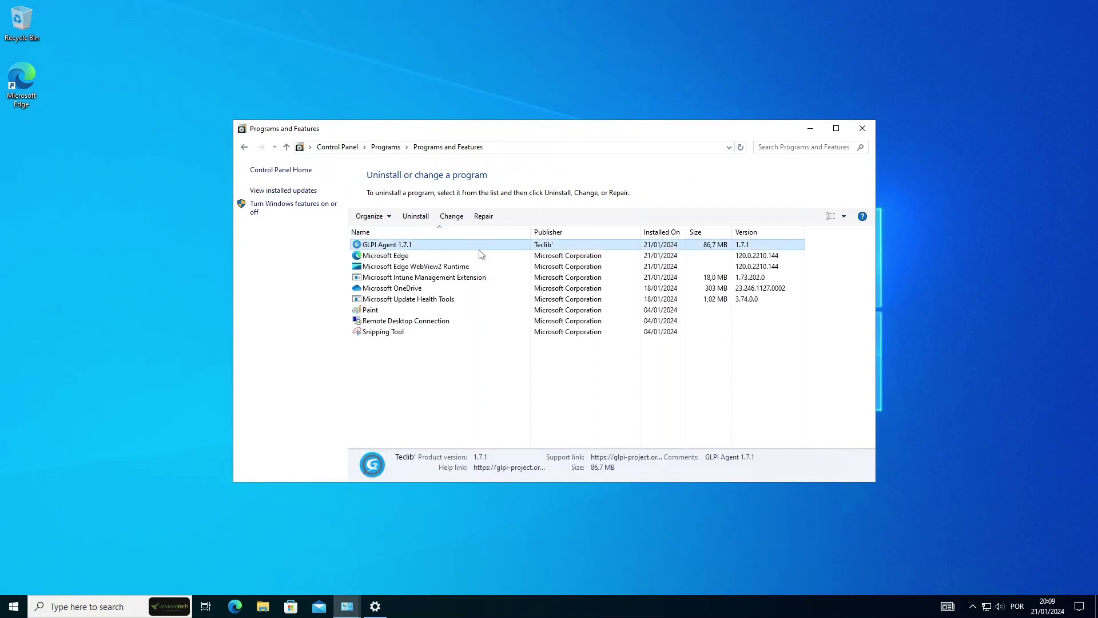
pyautogui.click(808, 130)
pyautogui.moveTo(580, 2)
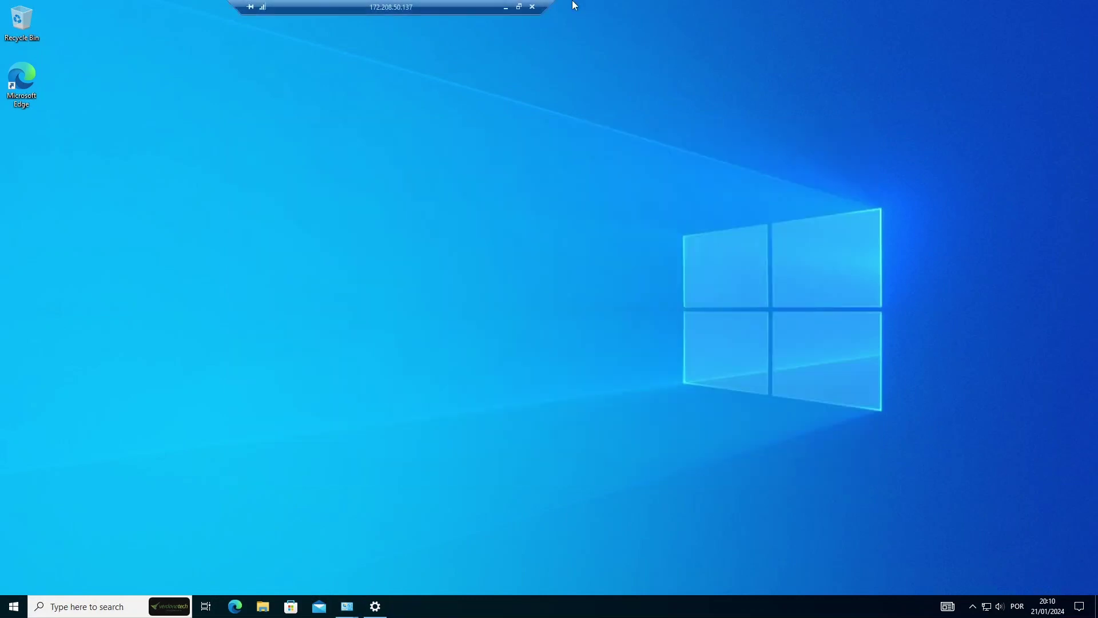
pyautogui.click(505, 8)
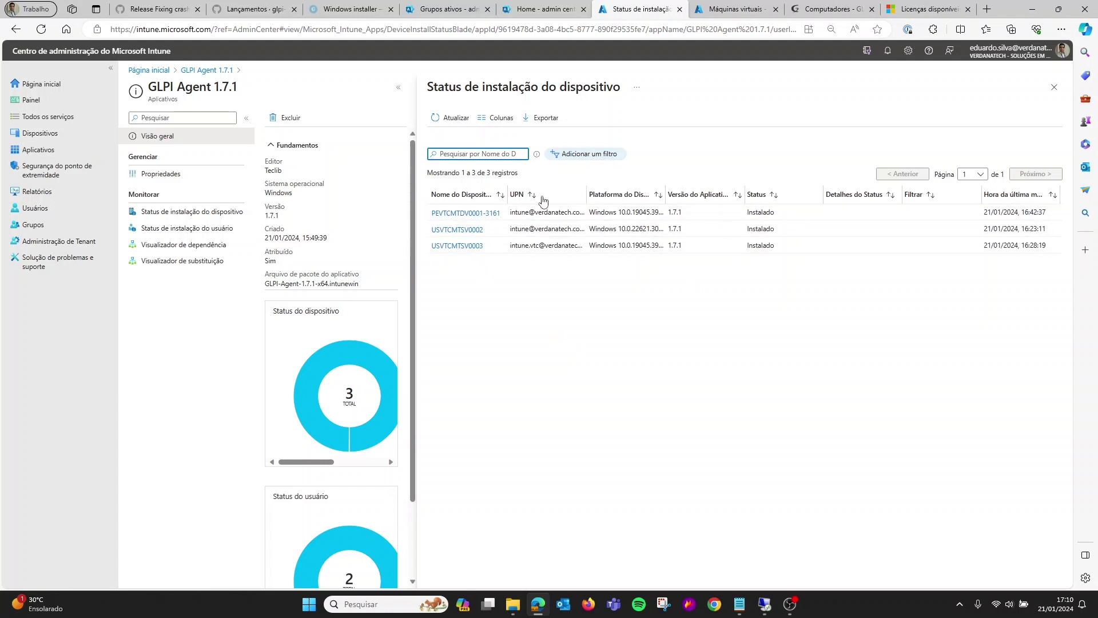
# Switch to the GLPI computers list at demo.verdanadesk.com, search for 0002 and check the computer's agent version.
pyautogui.click(813, 9)
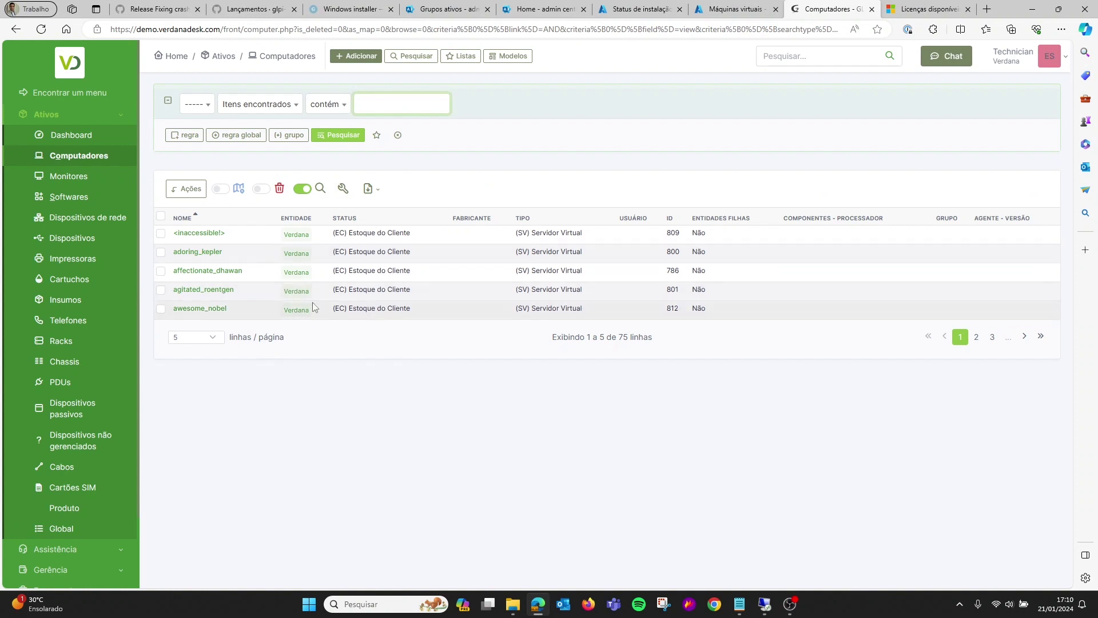
pyautogui.moveTo(137, 29); pyautogui.dragTo(220, 35)
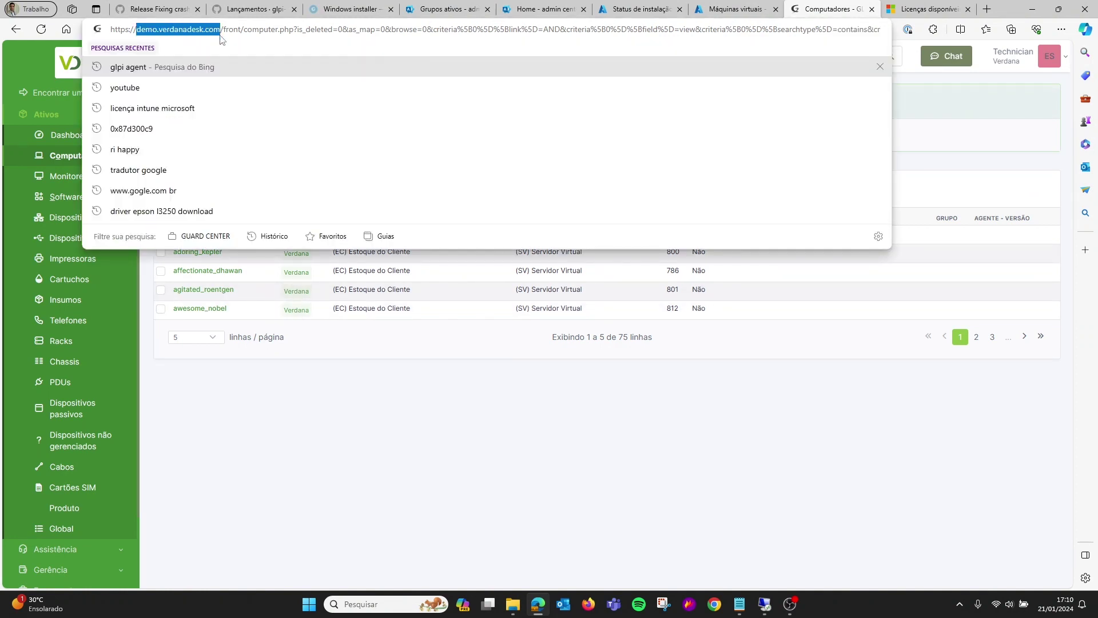
pyautogui.click(260, 418)
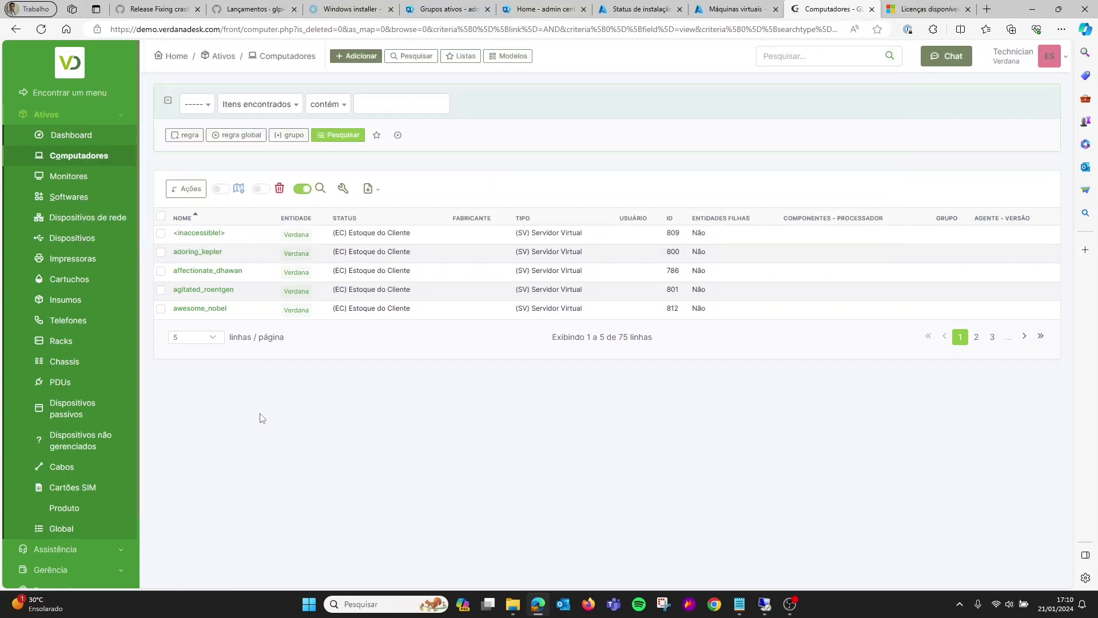
pyautogui.click(383, 99)
pyautogui.write('0002')
pyautogui.press('Return')
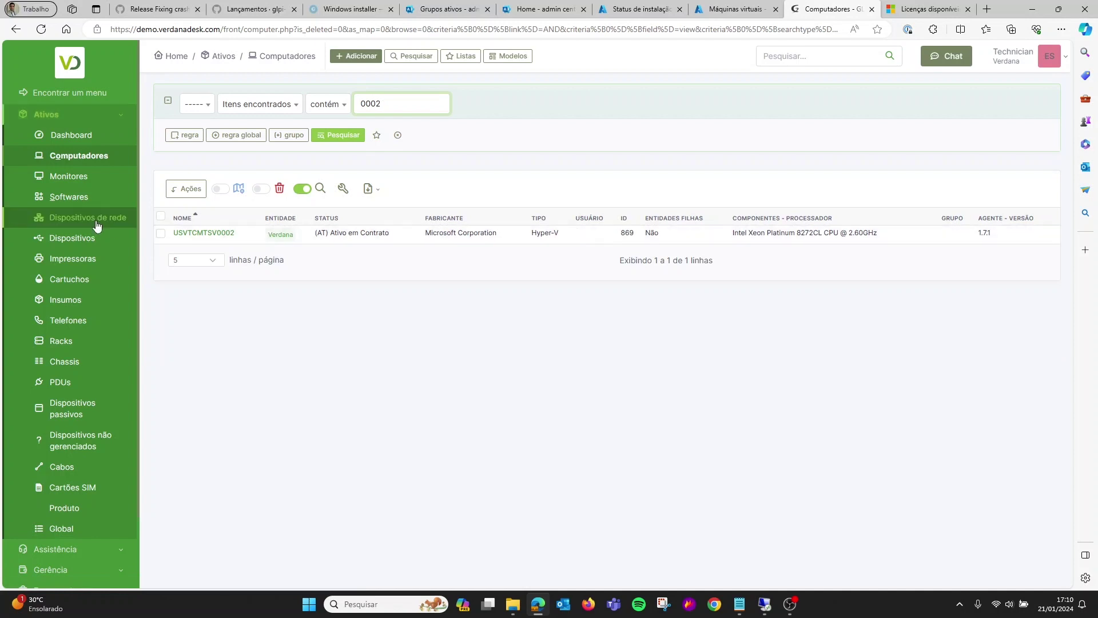
pyautogui.click(1000, 235)
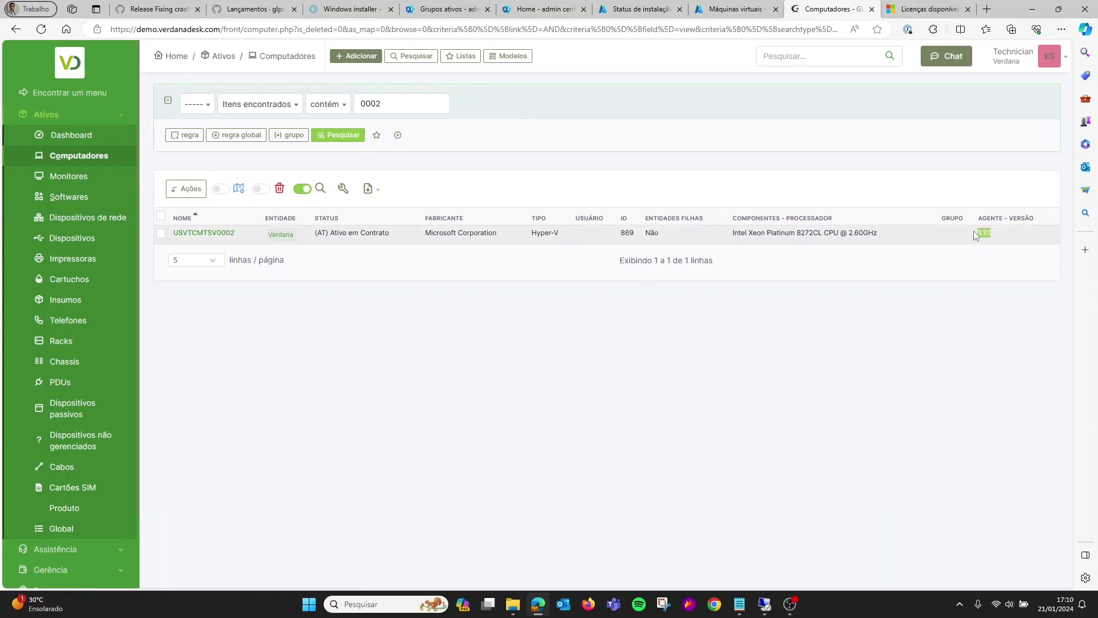
# Open the USVTCMTSV0002 computer record and check its operating system and the agent's last contact in the inventory information.
pyautogui.click(191, 234)
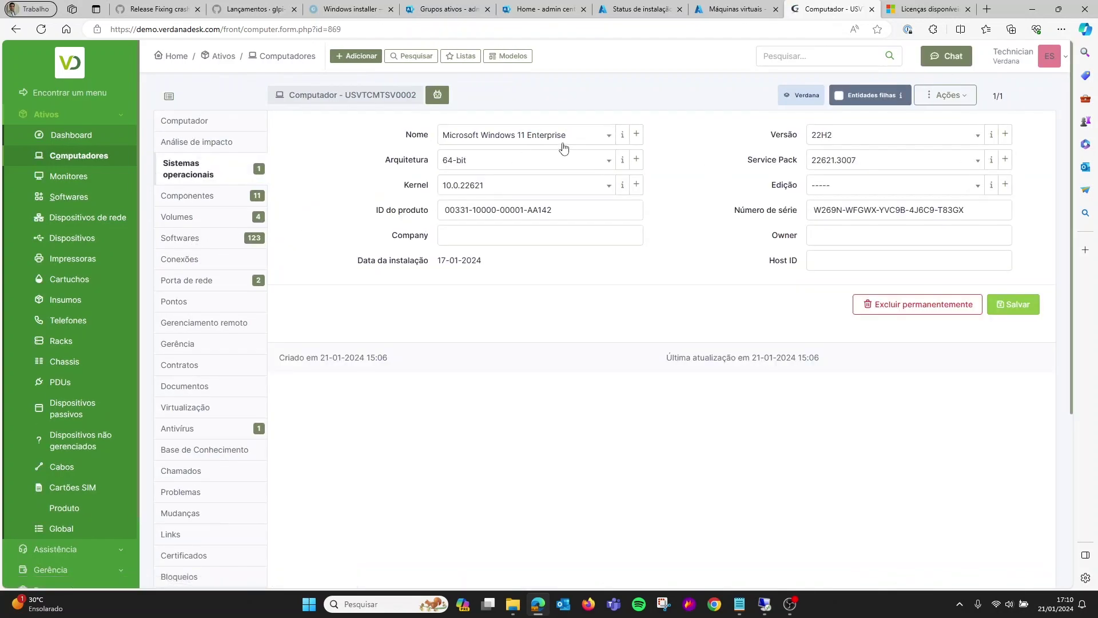
pyautogui.click(213, 121)
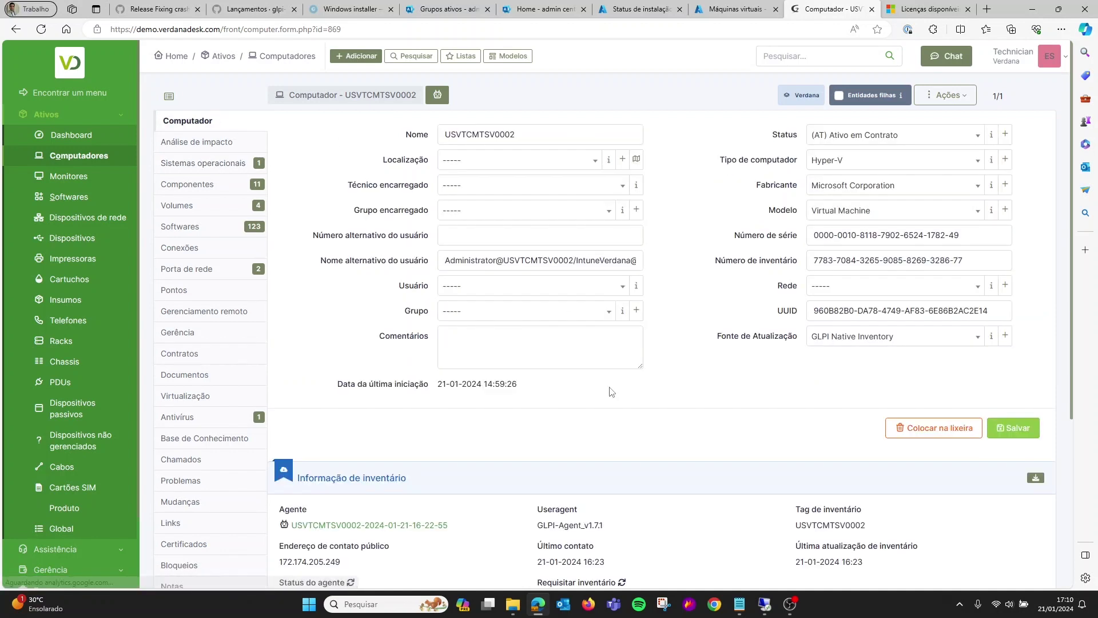
pyautogui.scroll(-5, 607, 391)
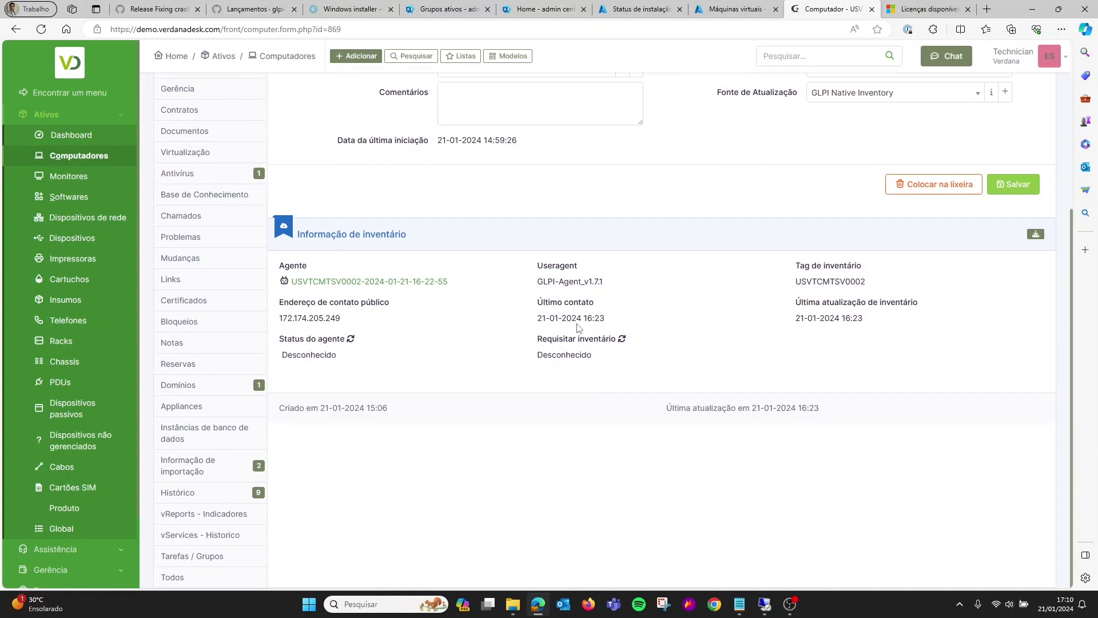
pyautogui.moveTo(536, 318); pyautogui.dragTo(584, 318)
pyautogui.click(642, 324)
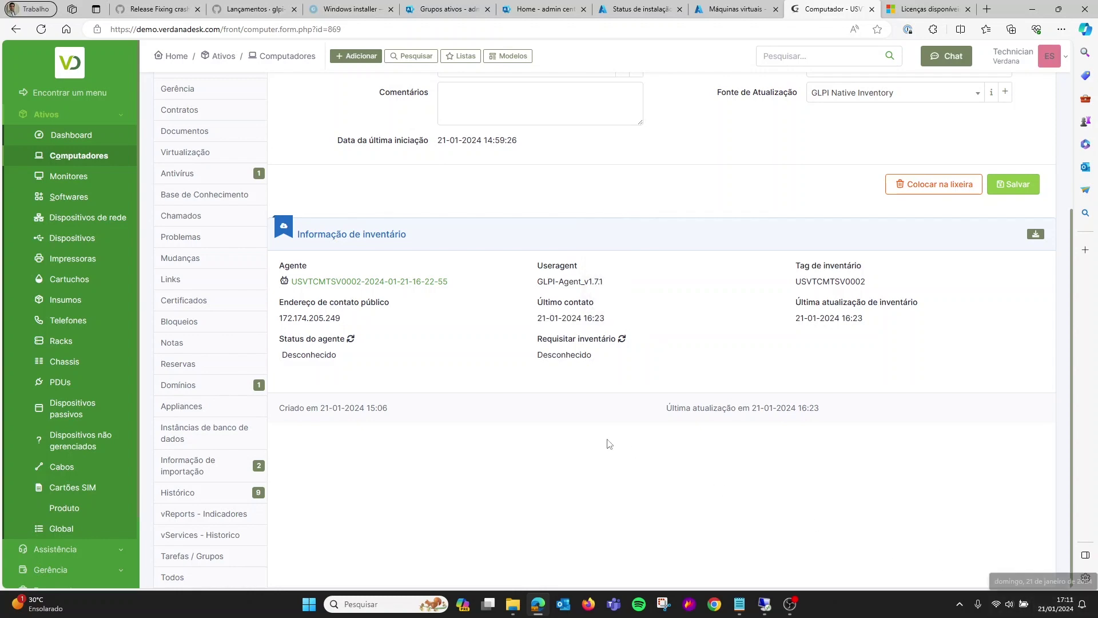
pyautogui.scroll(5, 532, 431)
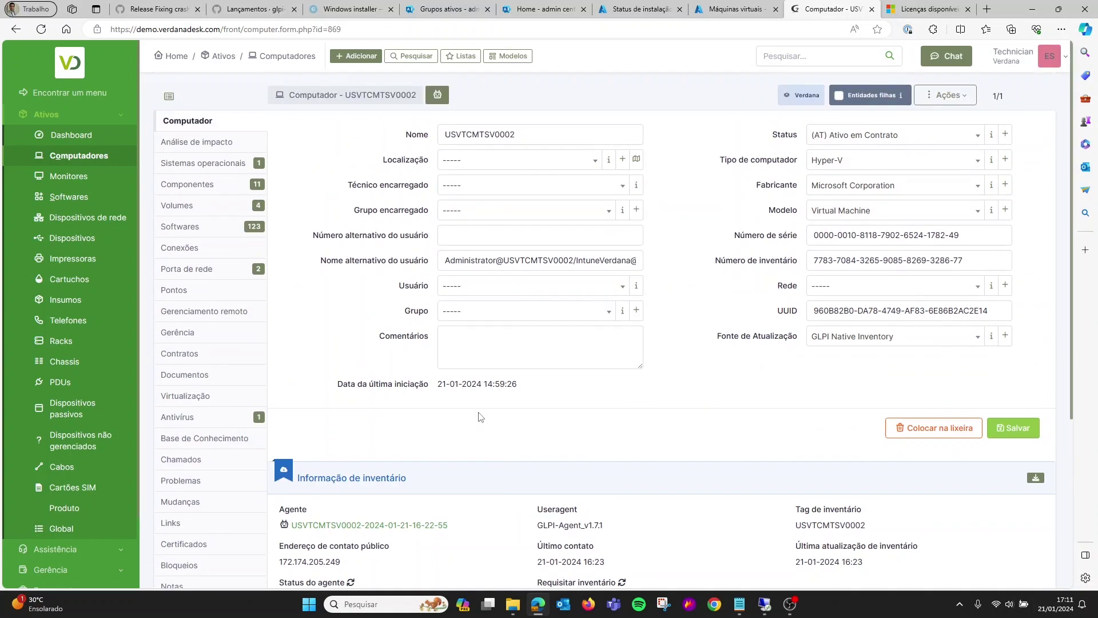
# Return to the computers list, search for 0003 and open the USVTCMTSV0003 record.
pyautogui.click(216, 59)
pyautogui.click(405, 108)
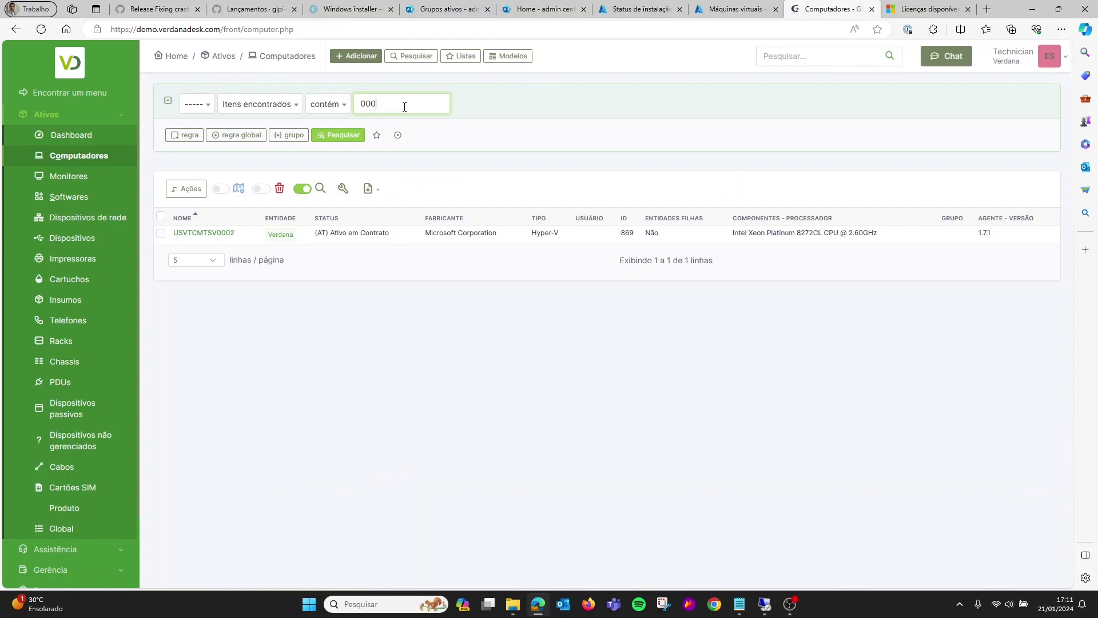
pyautogui.press('Return')
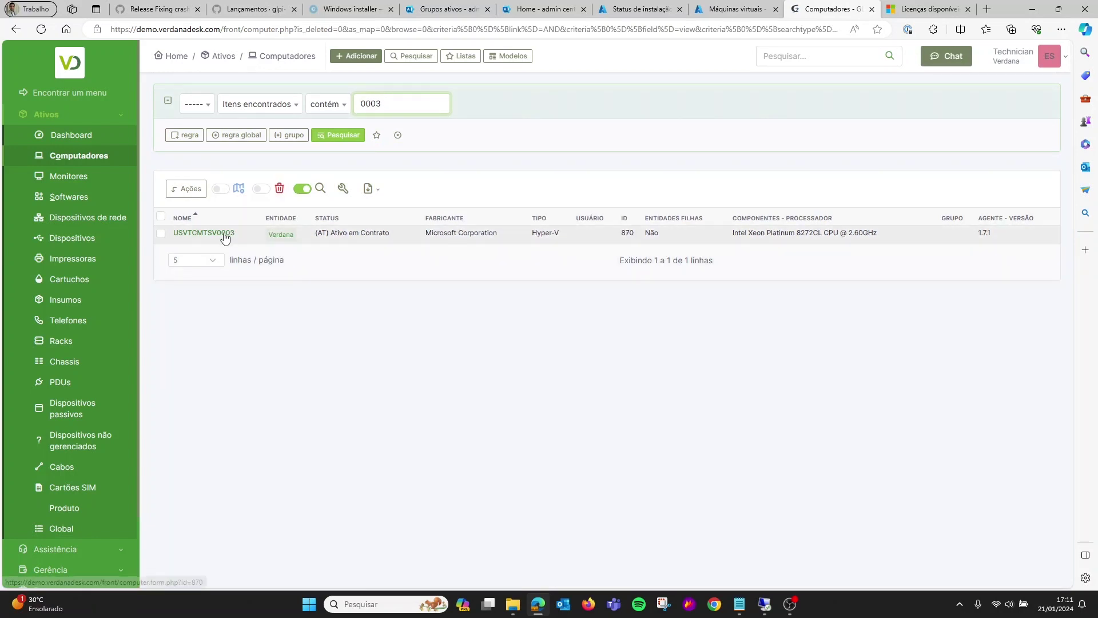
pyautogui.click(222, 234)
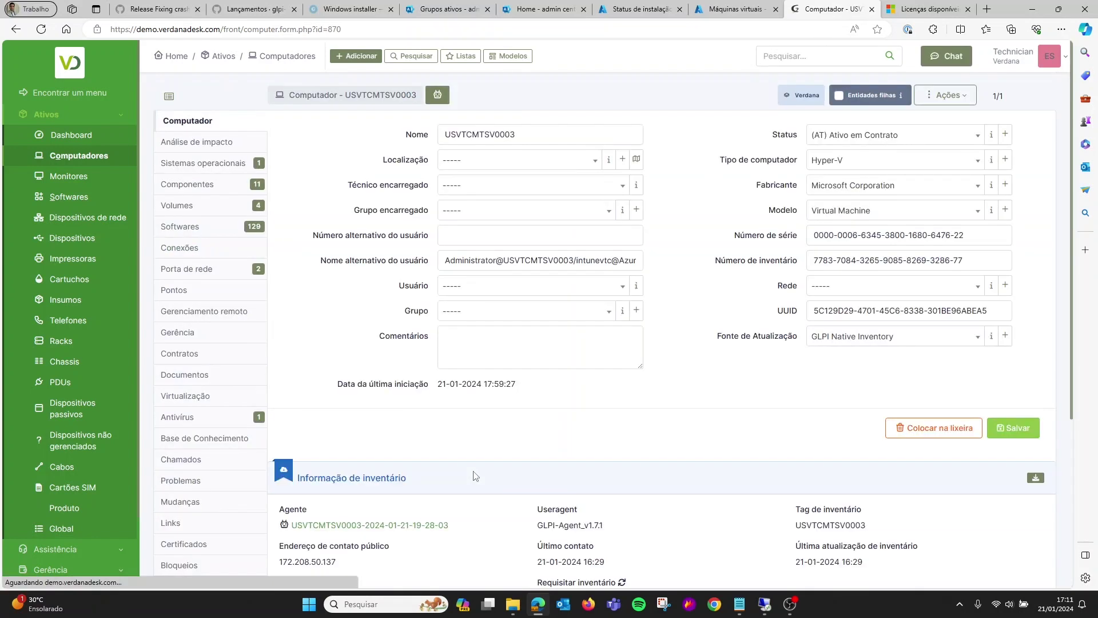
# Check the agent's last contact in the USVTCMTSV0003 inventory information and view the computer's operating system details.
pyautogui.scroll(-4, 474, 447)
pyautogui.moveTo(538, 318); pyautogui.dragTo(601, 318)
pyautogui.click(632, 322)
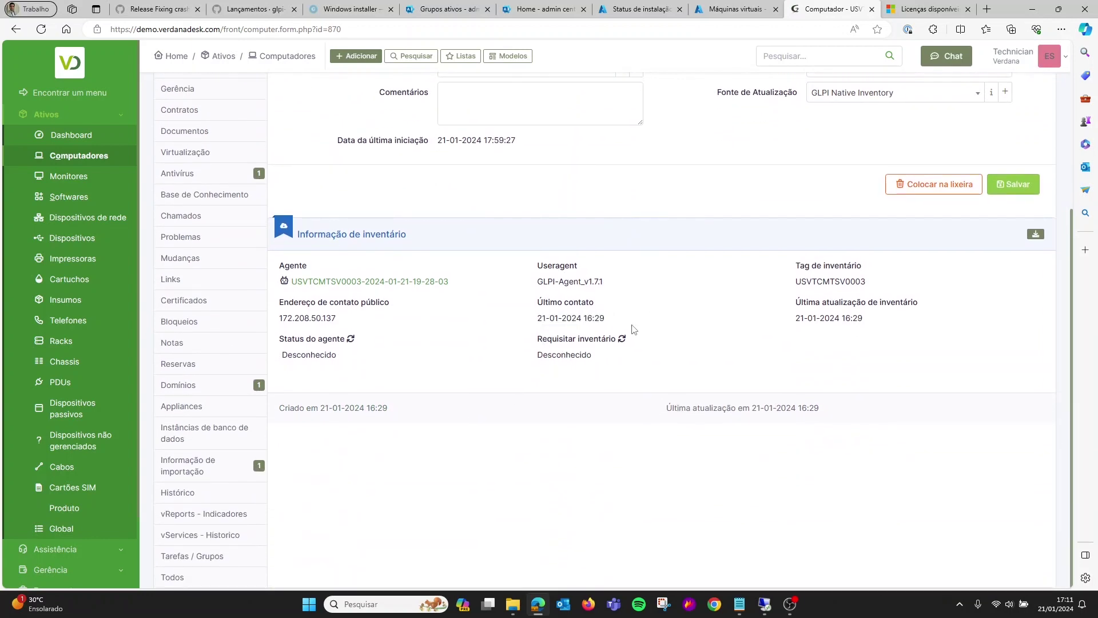
pyautogui.scroll(5, 446, 340)
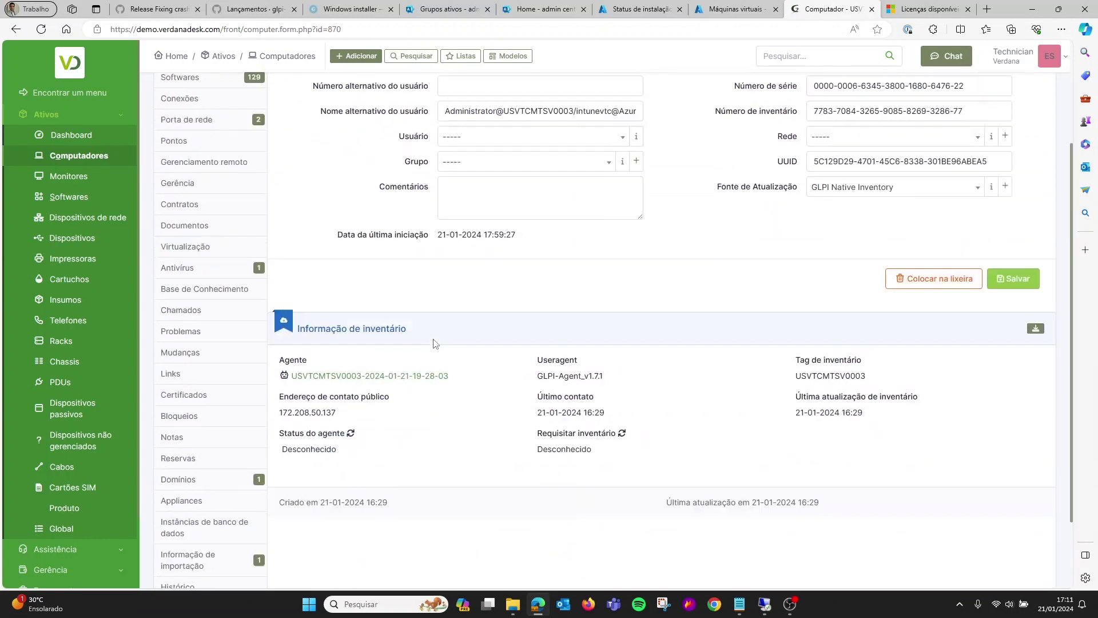
pyautogui.click(218, 162)
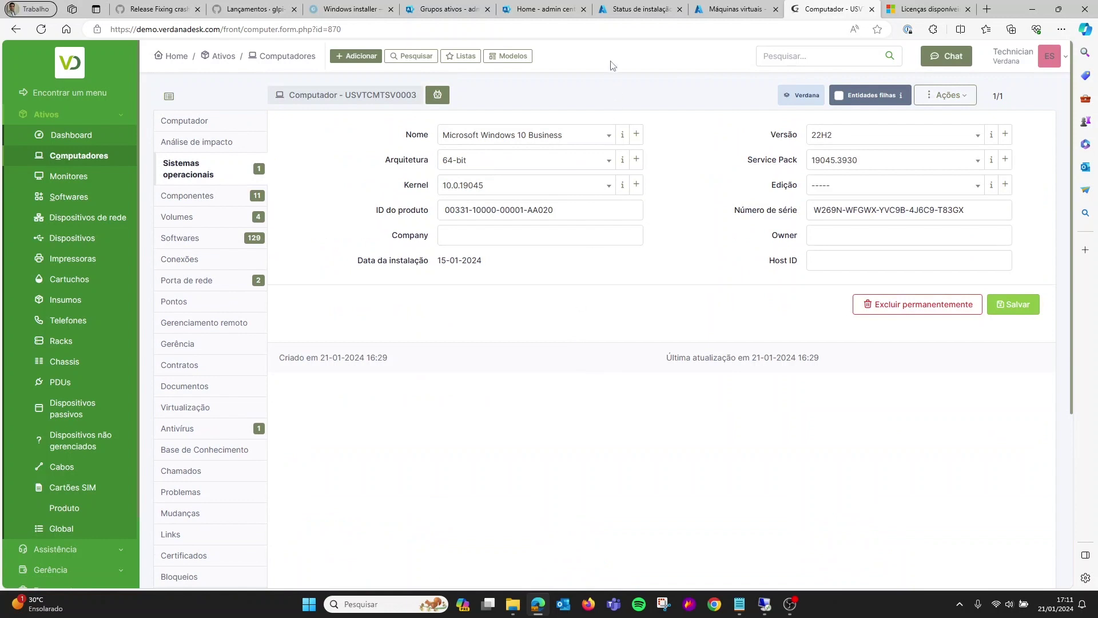
# Switch back to the Intune admin center and close the device installation status to view the GLPI Agent 1.7.1 overview.
pyautogui.click(627, 11)
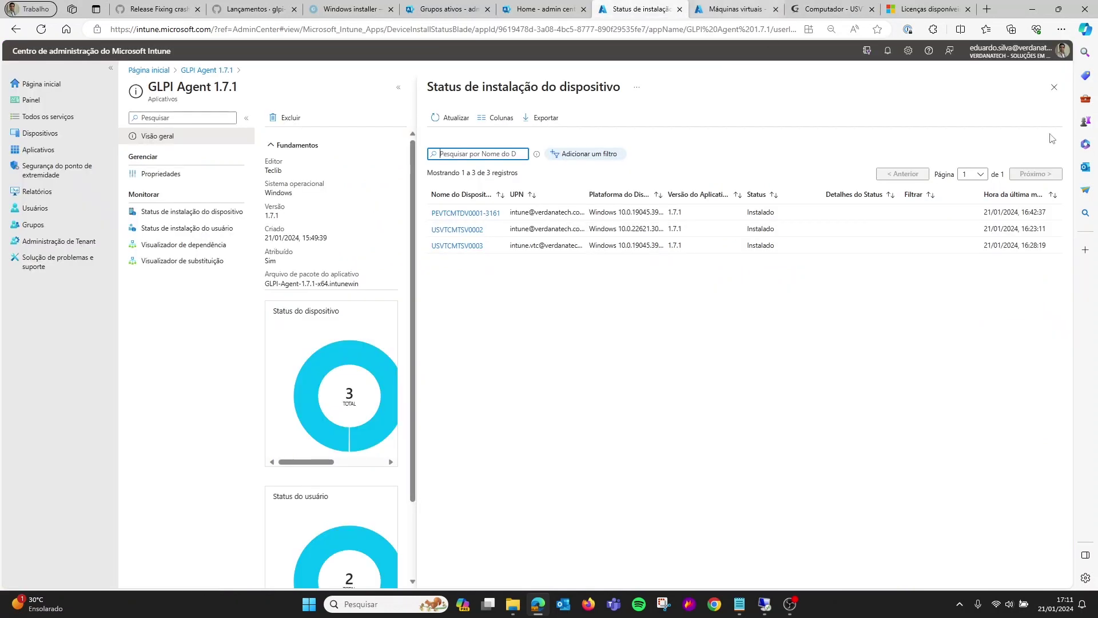
pyautogui.click(1055, 87)
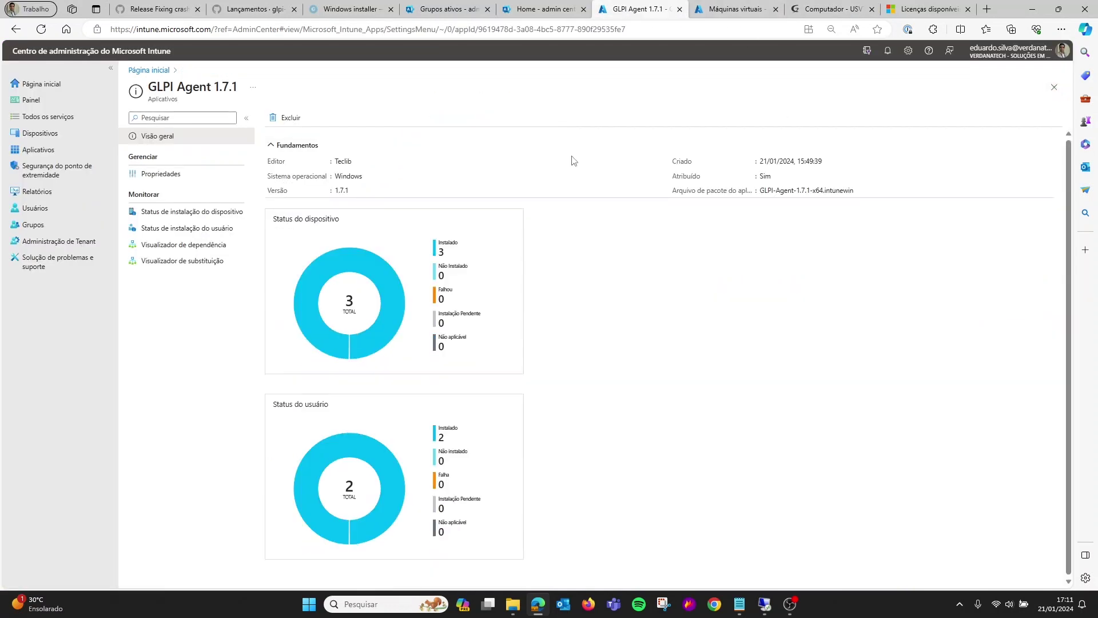